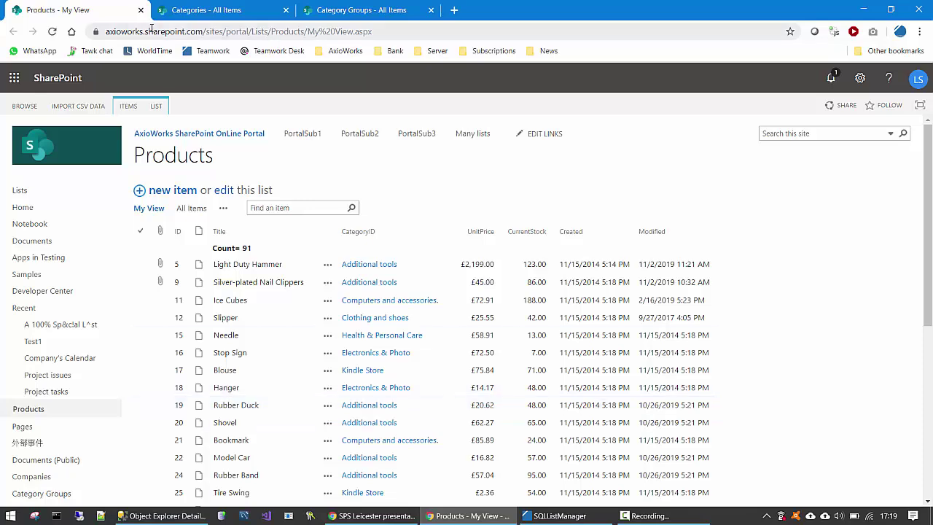
Review the Categories and Category Groups lists, then return to the Products list.
left_click(198, 10)
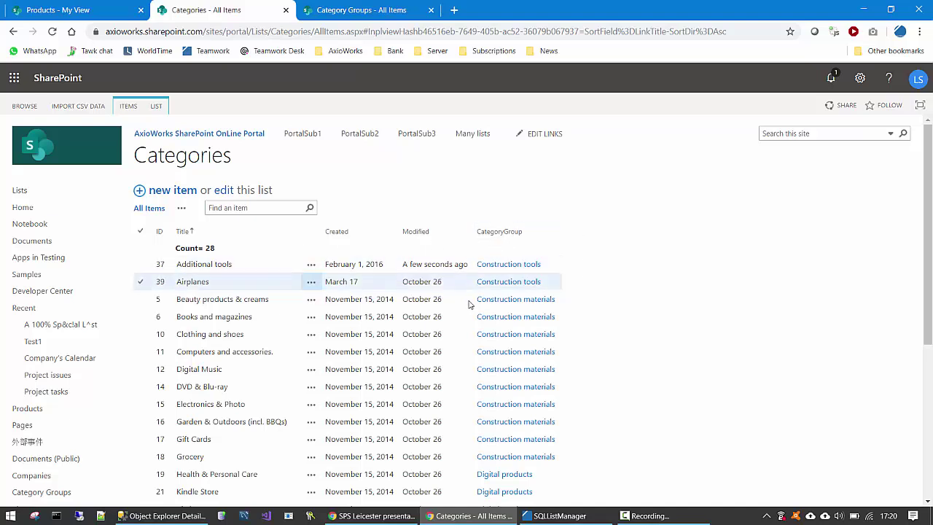
left_click(352, 11)
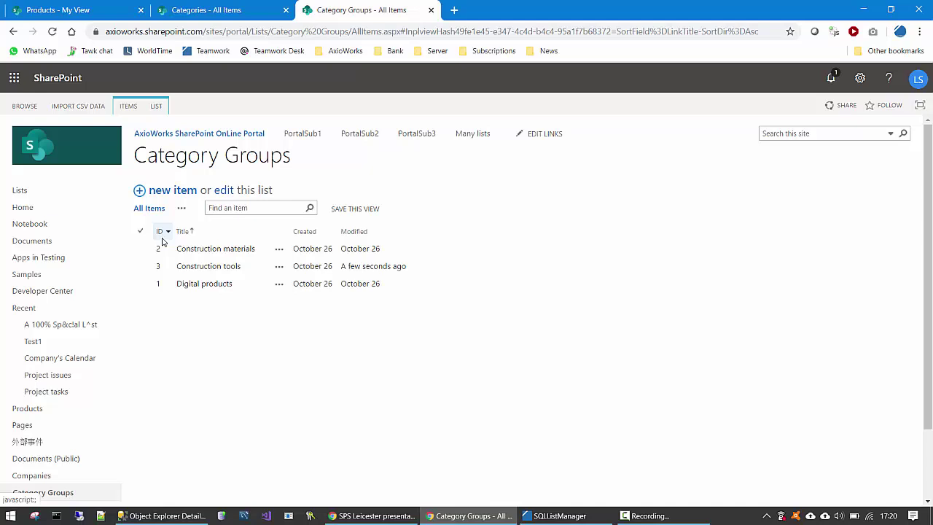
left_click(37, 10)
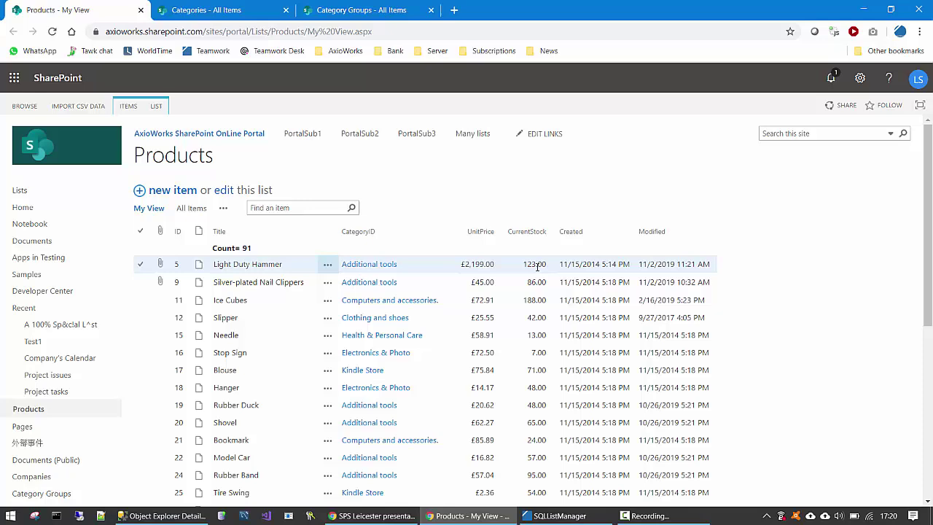
Refresh the Demo database's Tables in SSMS, confirming no user tables, then switch to SQList Manager.
left_click(155, 516)
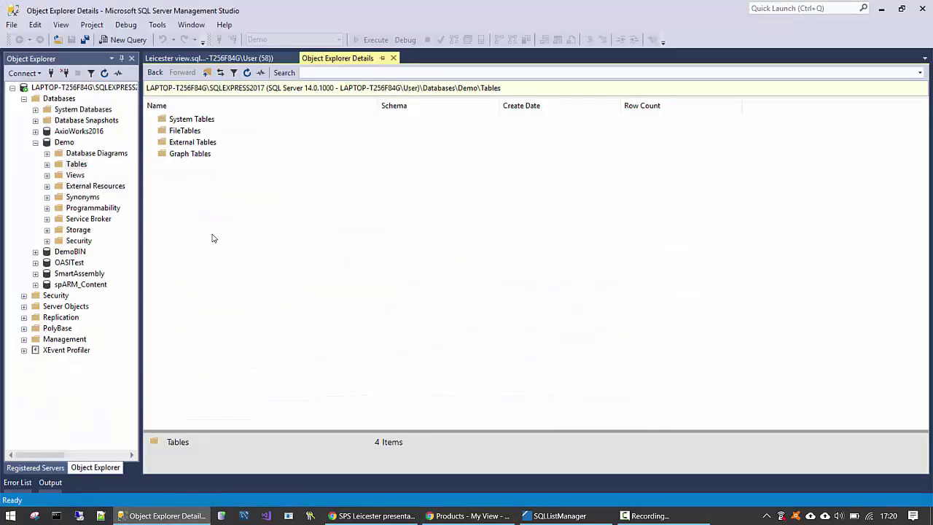
left_click(78, 164)
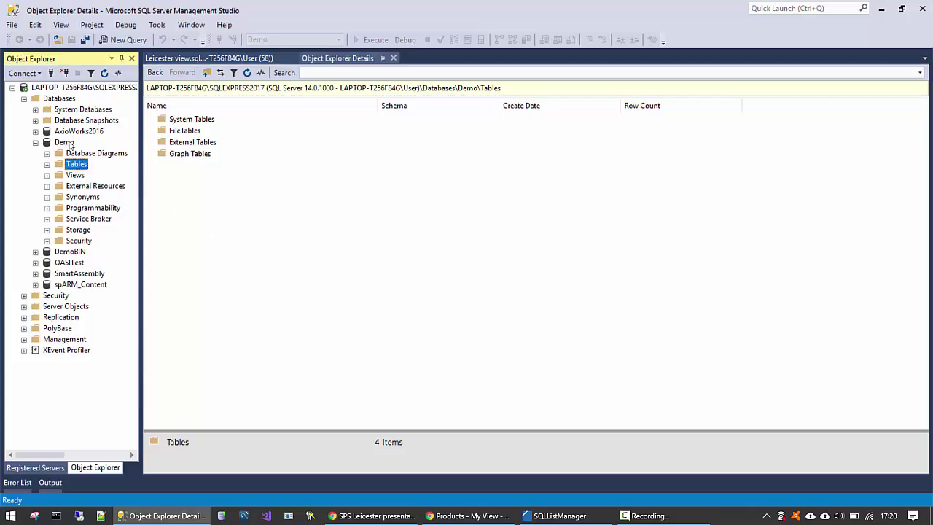
left_click(248, 73)
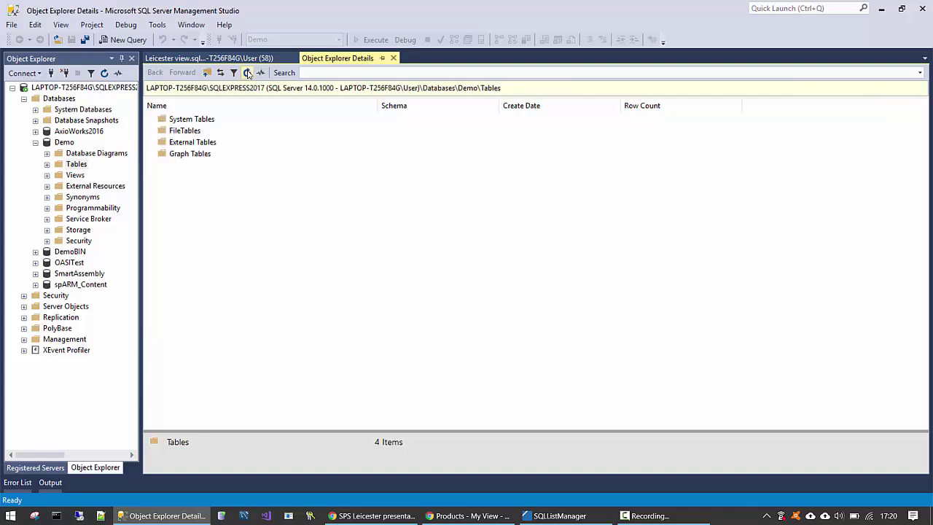
key("alt+Tab")
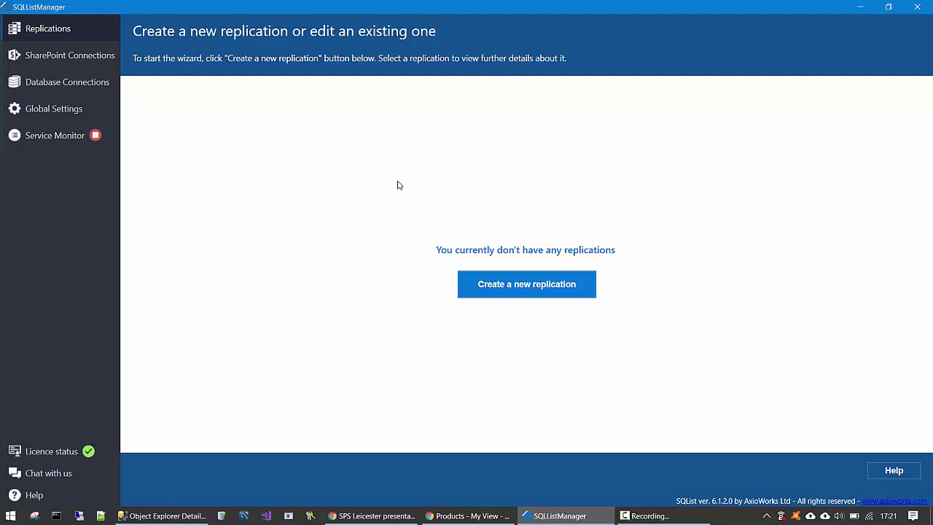
left_click(61, 56)
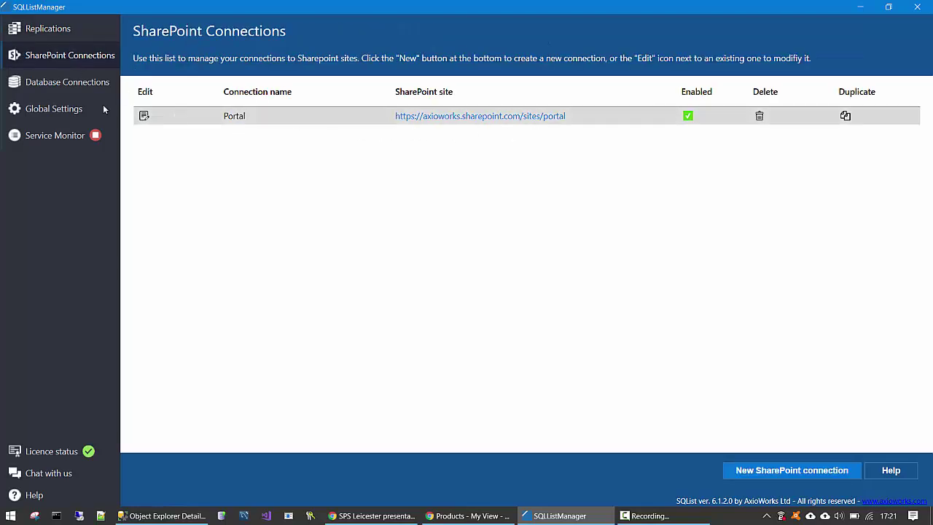
left_click(49, 88)
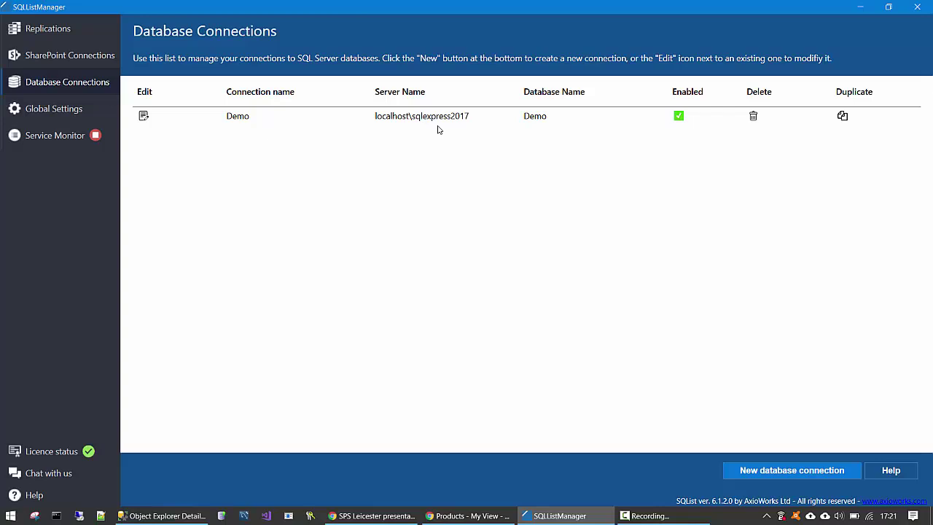
left_click(44, 32)
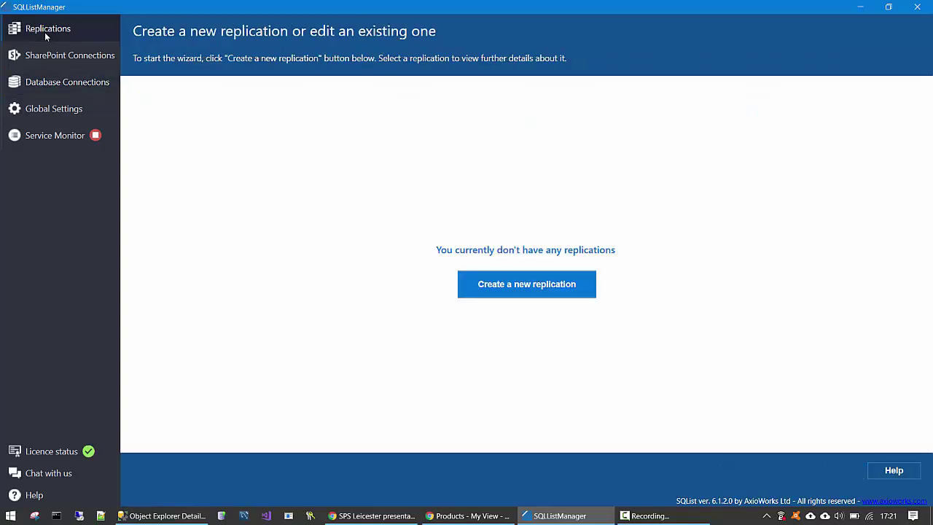
Start a new replication on the Portal connection using individual-list replication.
left_click(497, 286)
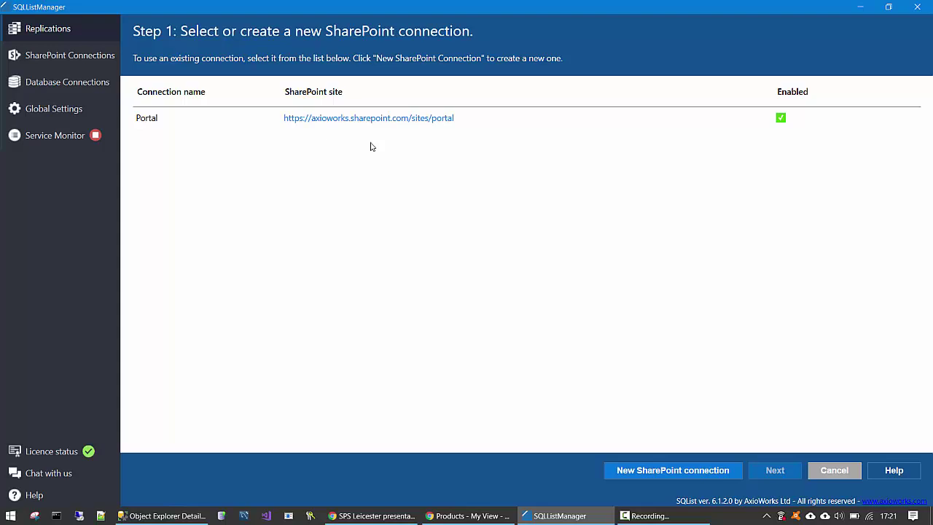
left_click(363, 121)
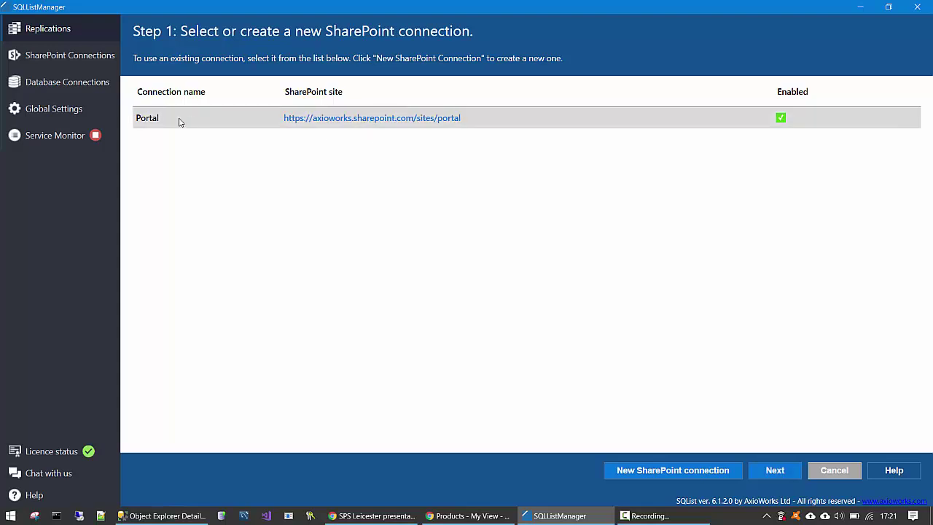
left_click(786, 474)
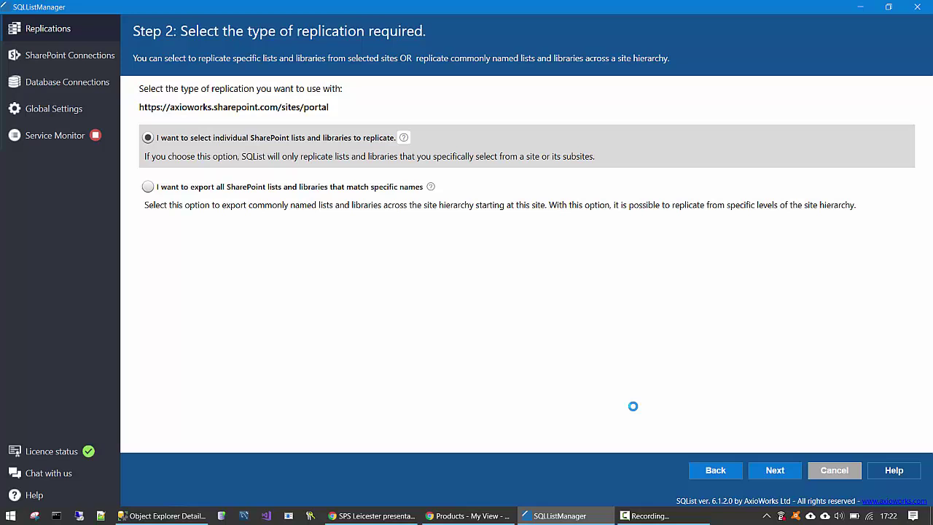
left_click(774, 470)
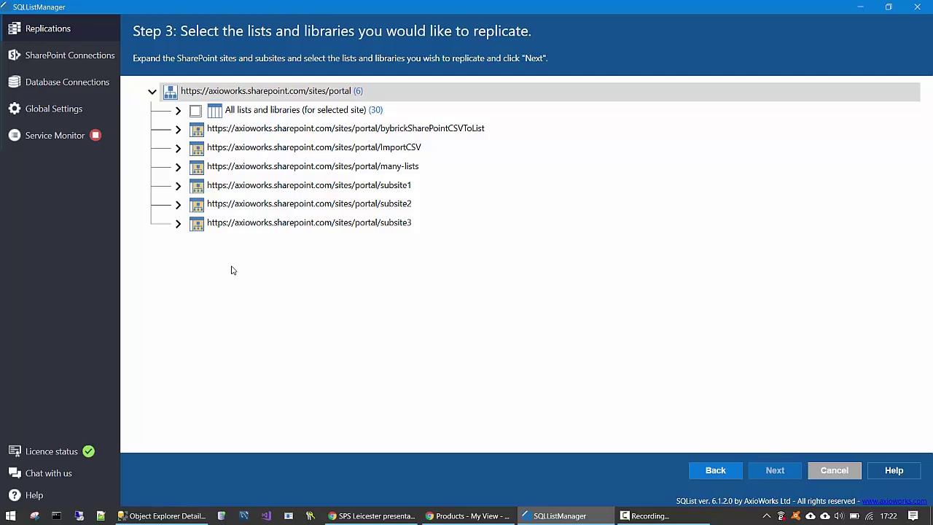
Select the Categories, Category Groups and Products lists from the portal's lists.
left_click(178, 111)
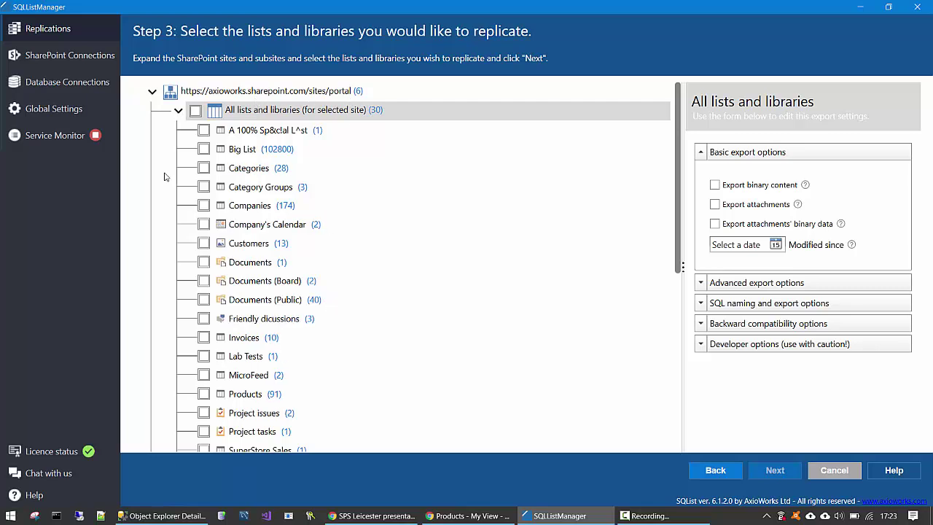
left_click(204, 169)
left_click(204, 187)
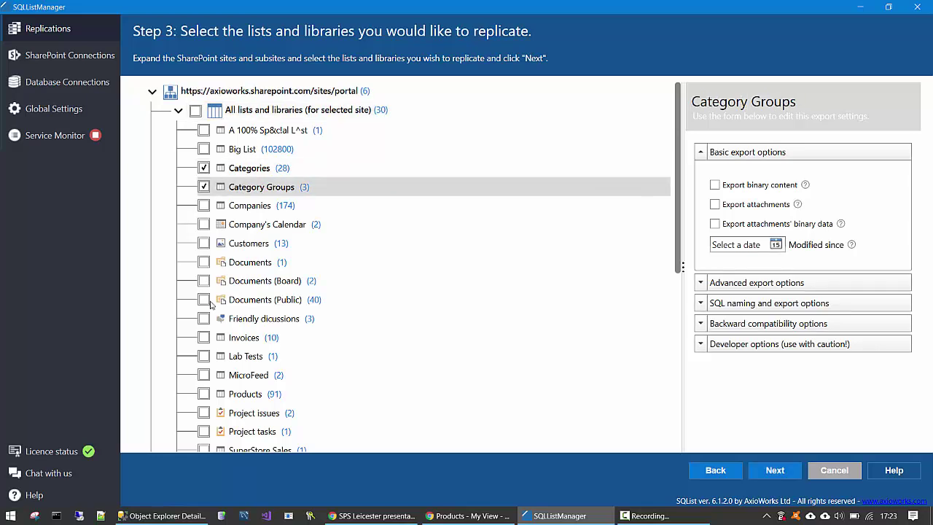
left_click(204, 395)
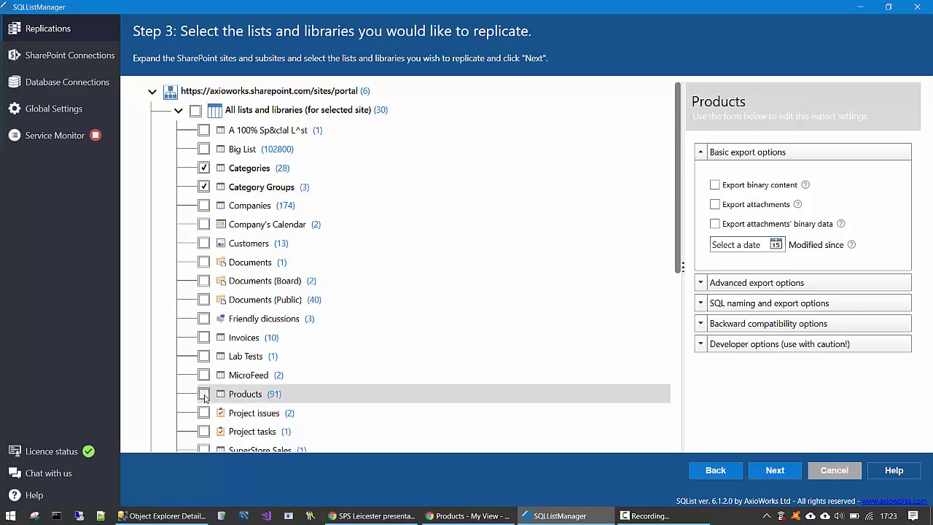
Target the Demo database, name the replication 'Demo1' and finish the wizard.
left_click(771, 470)
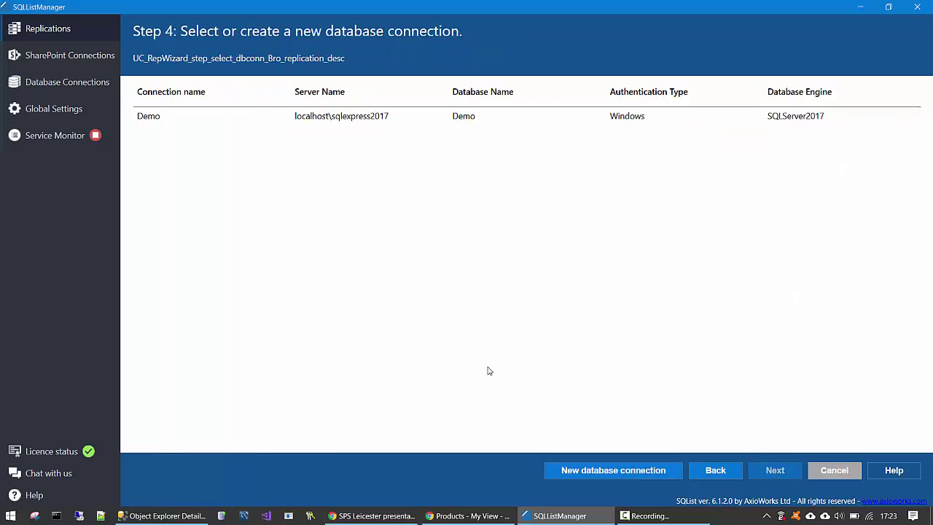
left_click(252, 124)
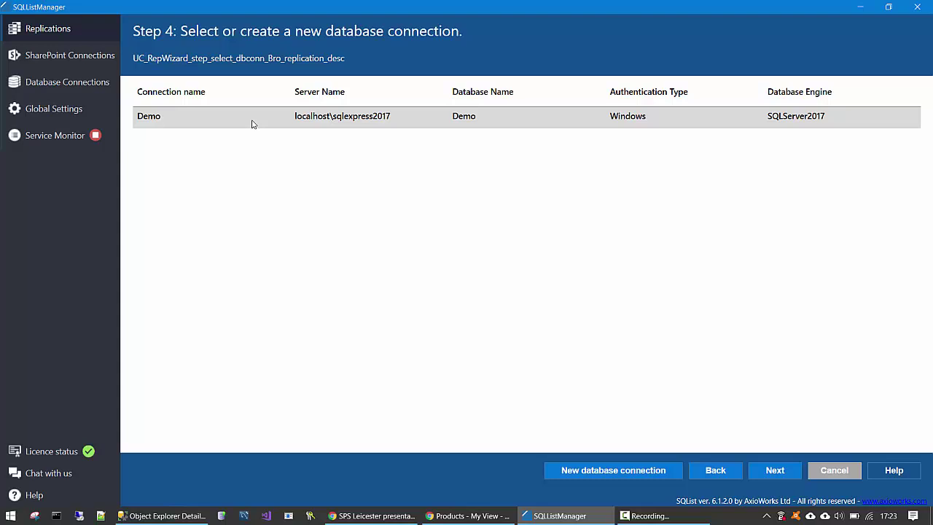
left_click(775, 476)
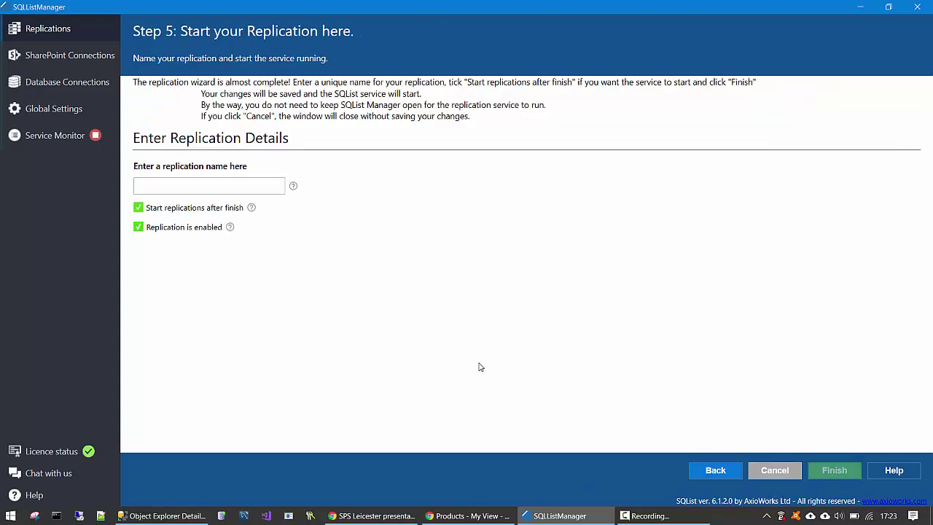
left_click(212, 185)
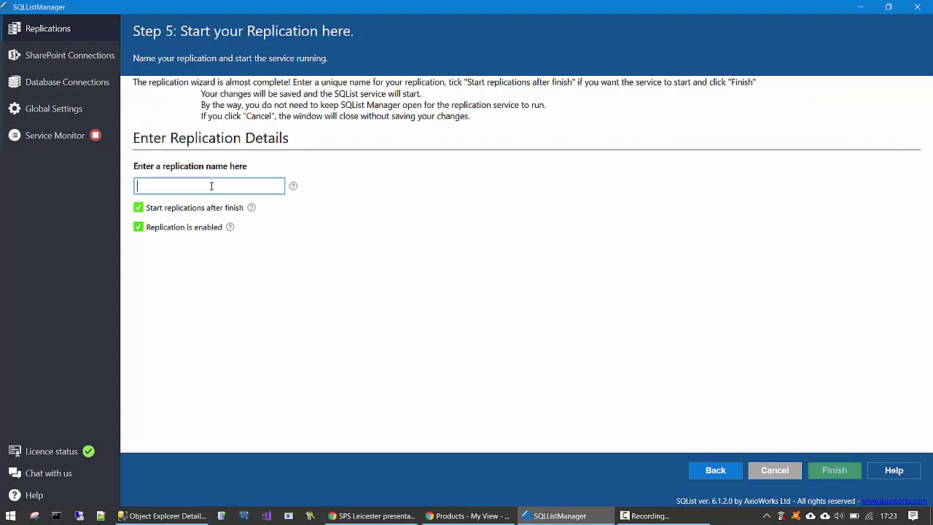
type("Demo1")
left_click(830, 474)
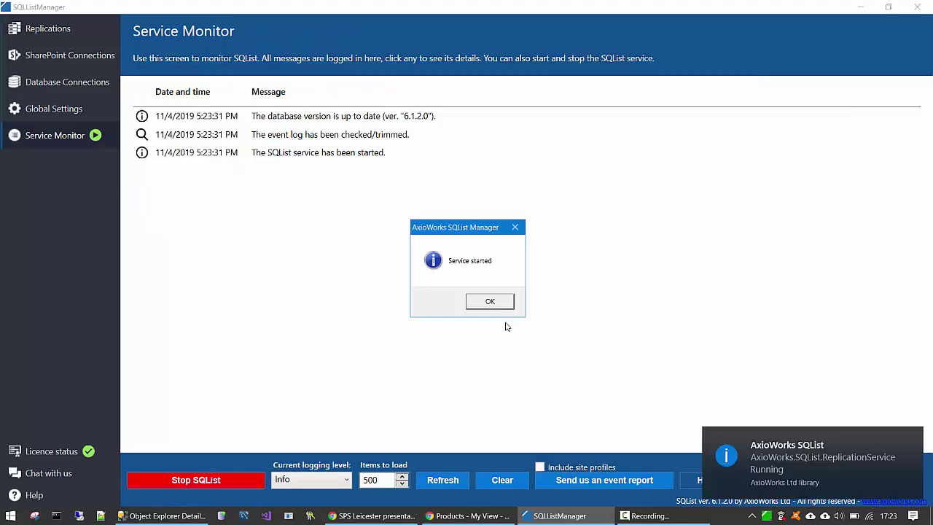
Dismiss the service-started message and refresh the service log until the three lists' sync messages appear.
left_click(491, 301)
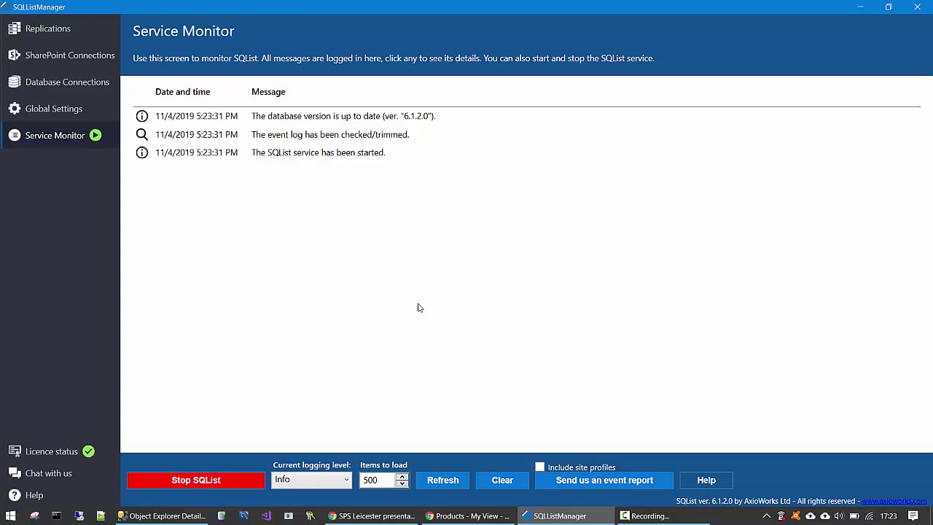
left_click(439, 478)
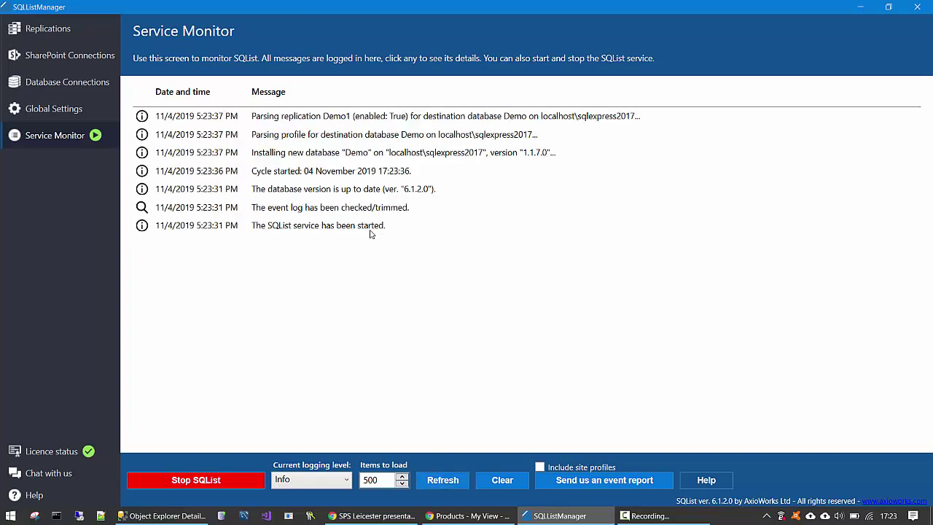
left_click(441, 480)
left_click(443, 480)
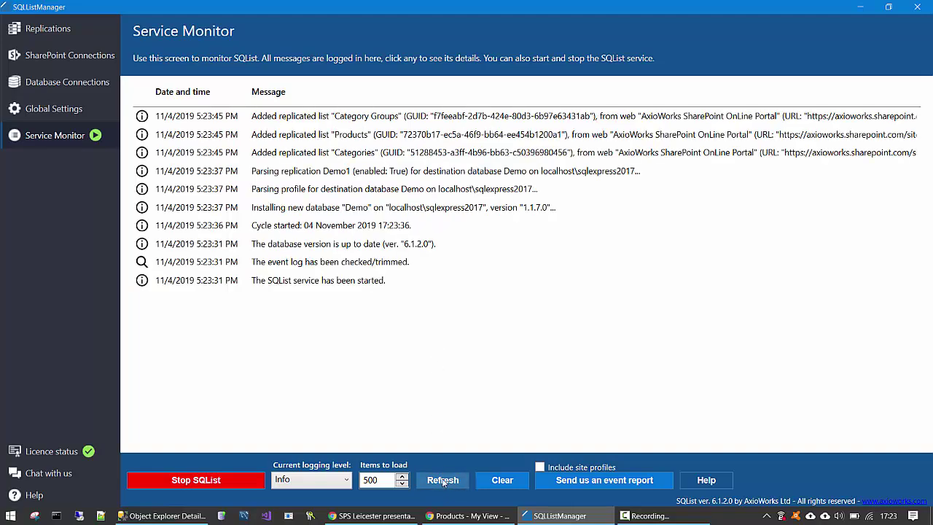
left_click(444, 480)
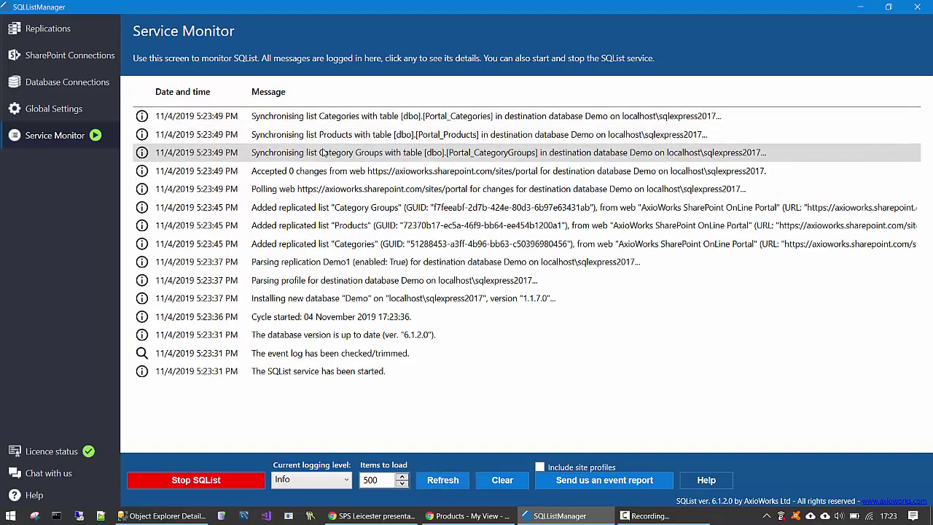
left_click(444, 481)
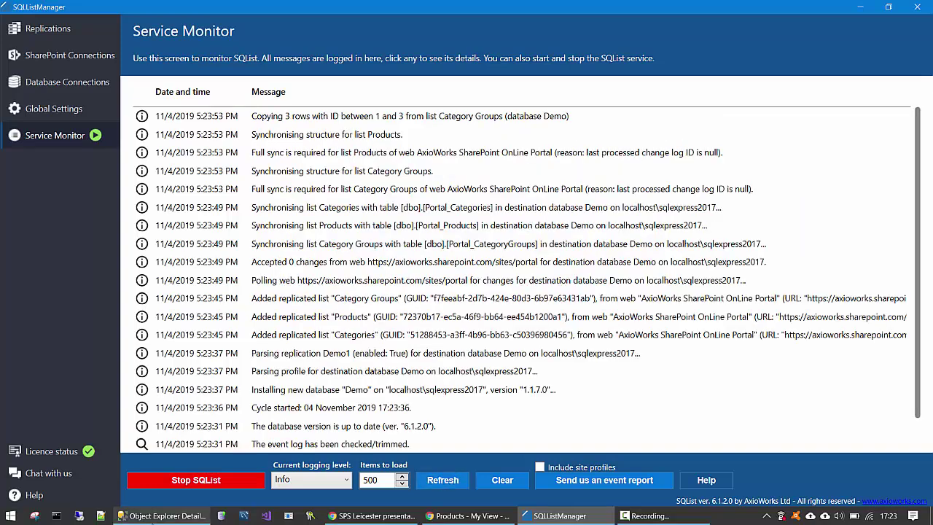
Refresh Demo's tables and check row counts of Portal_Categories, Portal_CategoryGroups and Portal_Products.
left_click(157, 516)
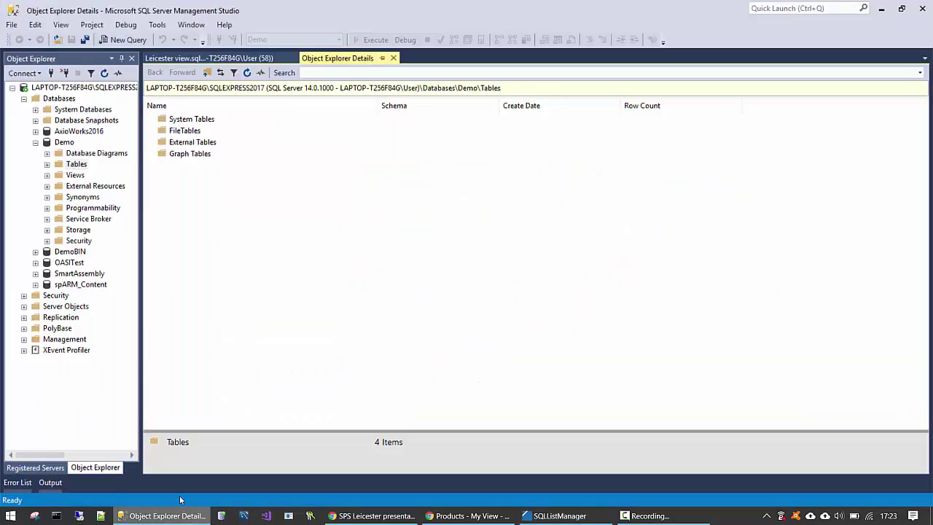
left_click(247, 72)
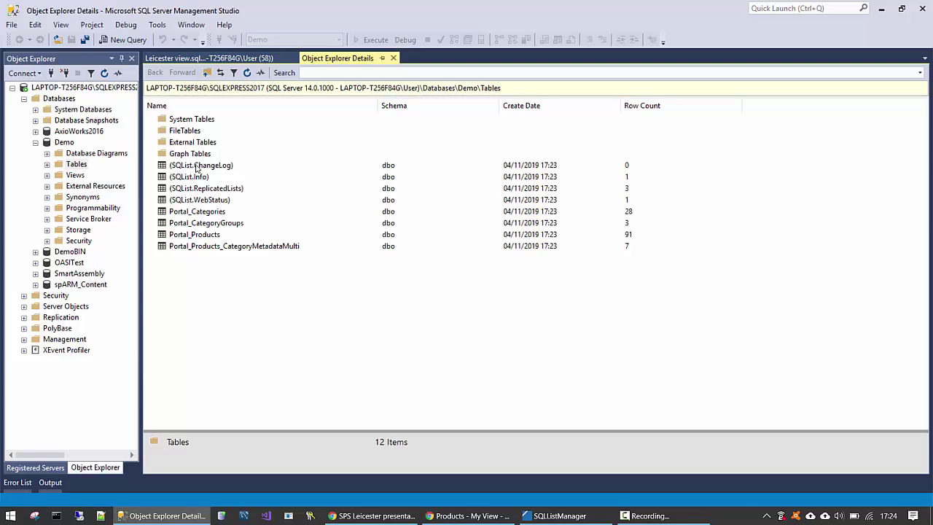
left_click(198, 226)
left_click(197, 213)
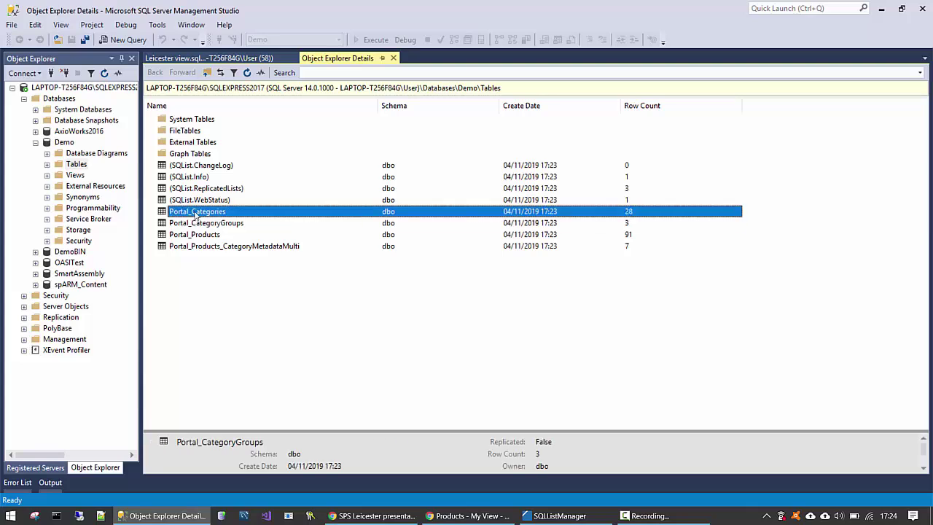
left_click(190, 235)
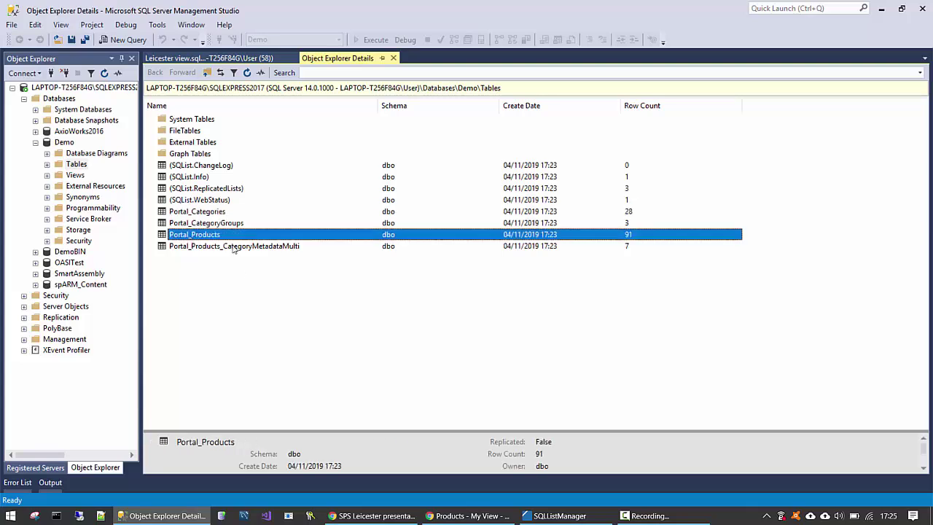
left_click(209, 63)
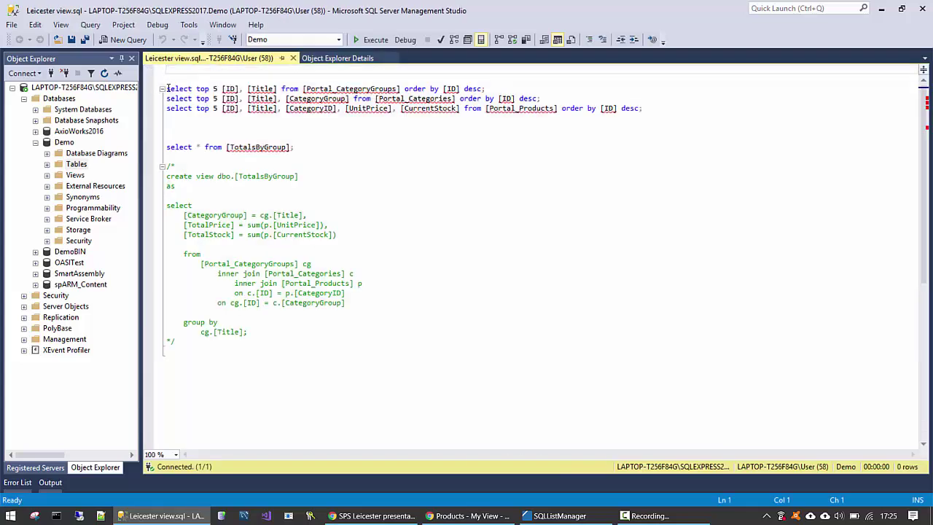
Run the three top-5 SELECT queries and enlarge the results pane to see all grids.
left_click_drag(168, 88, 684, 114)
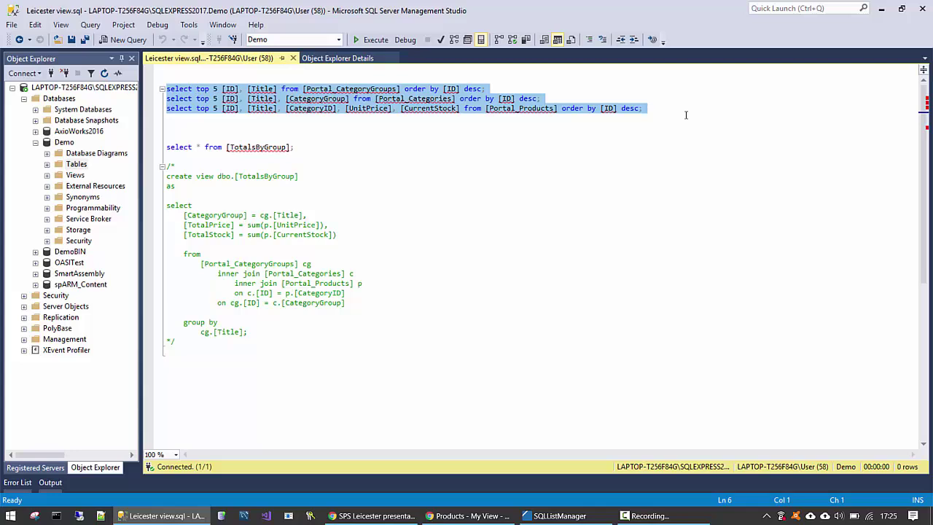
left_click(371, 39)
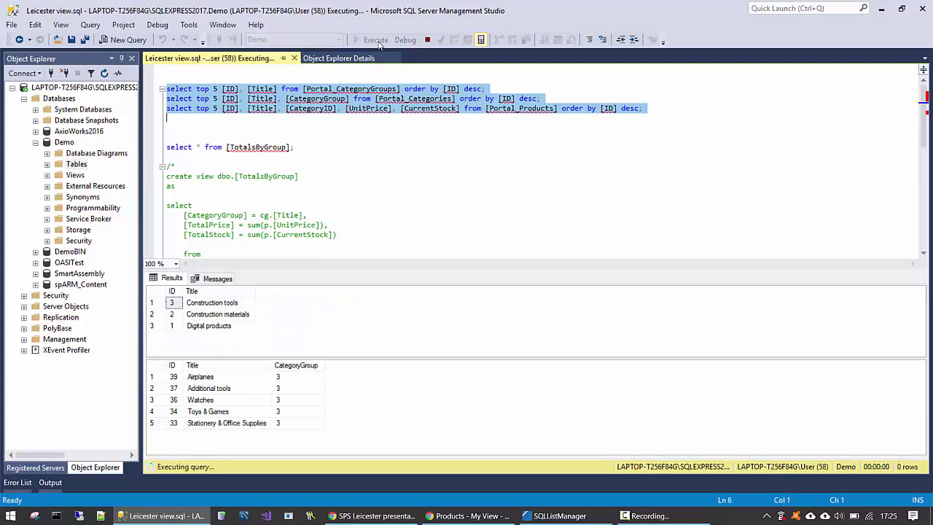
left_click_drag(339, 267, 344, 139)
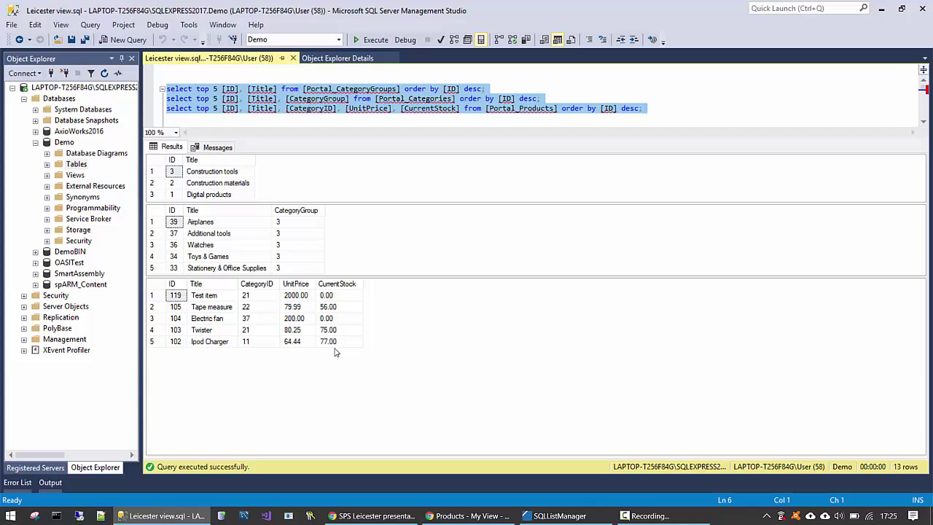
Close SQList Manager and launch Power BI Desktop.
left_click(585, 517)
left_click(919, 8)
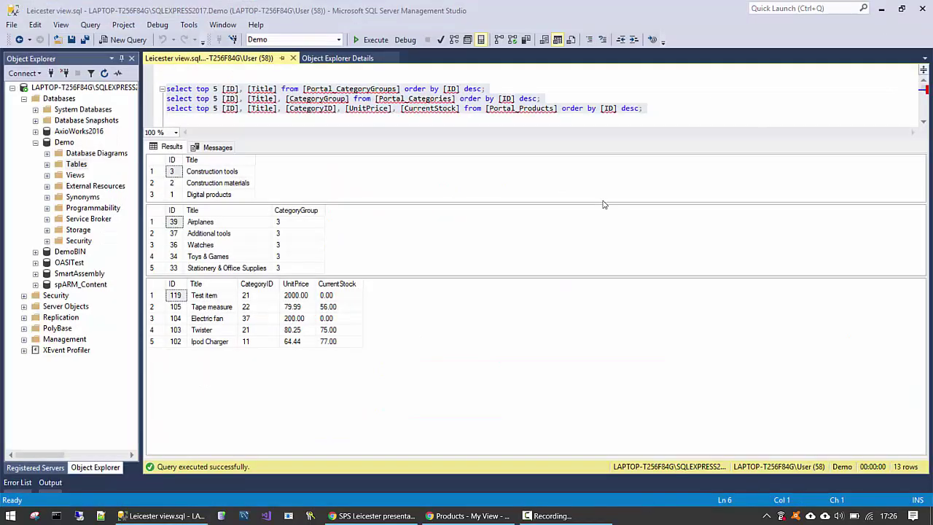
left_click(10, 515)
left_click(177, 134)
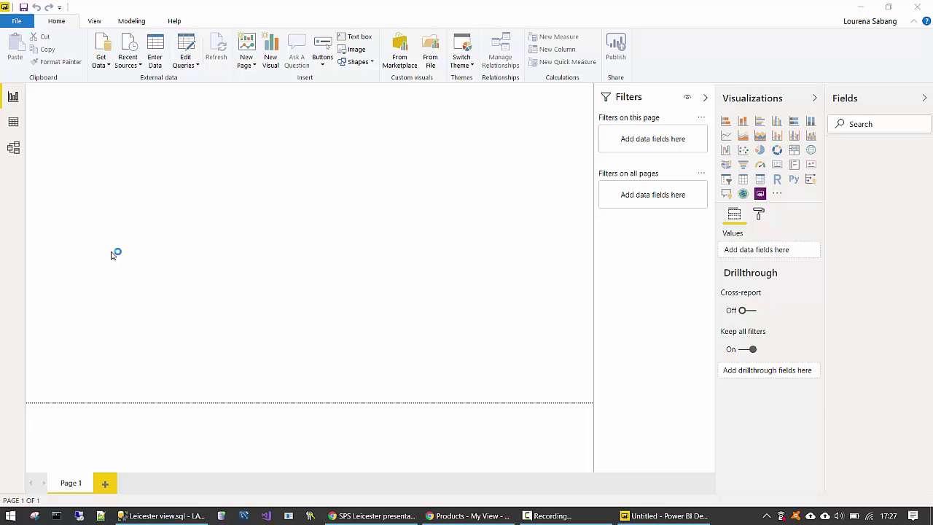
Load the three Portal tables from localhost\sqlexpress2017: Demo using DirectQuery.
left_click(130, 61)
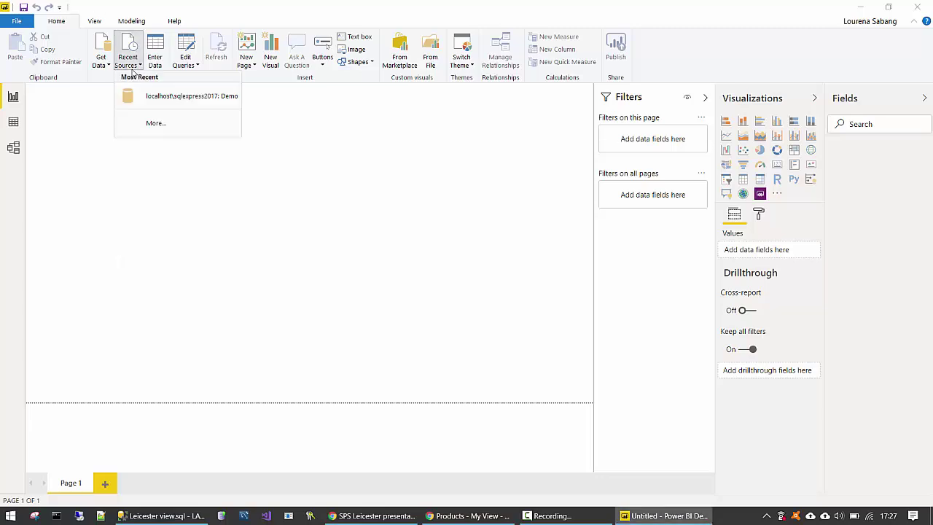
left_click(185, 98)
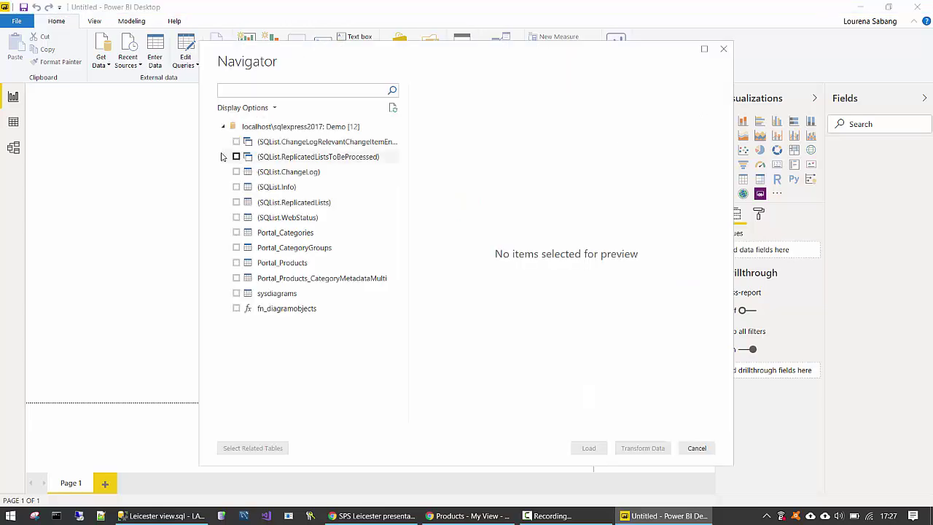
left_click(236, 235)
left_click(236, 248)
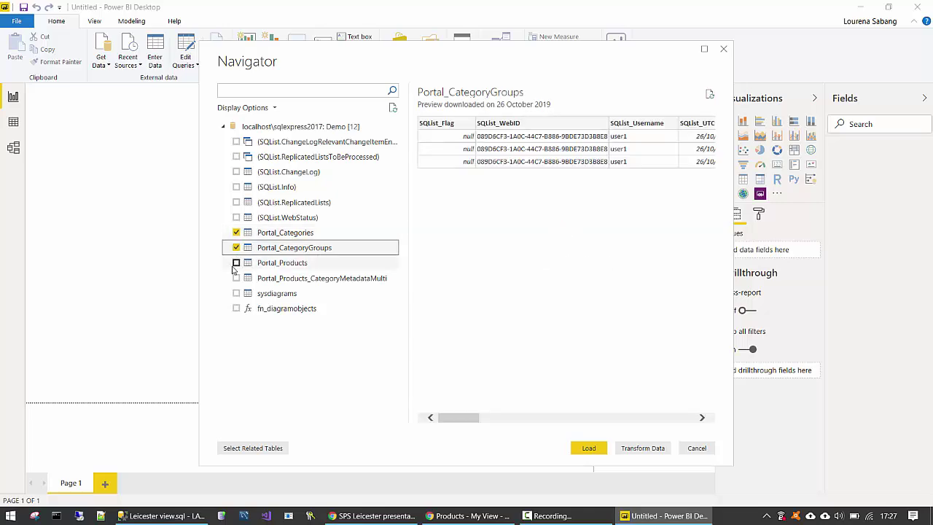
left_click(236, 263)
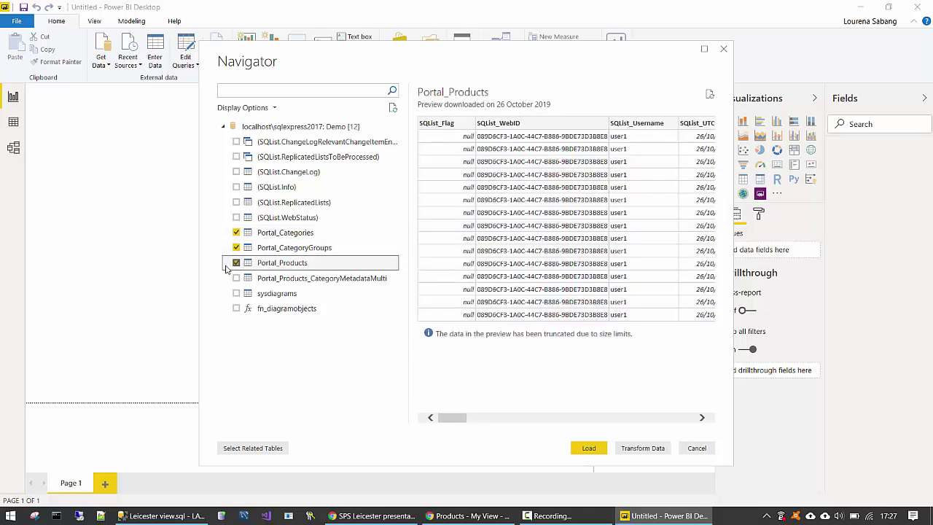
left_click(589, 447)
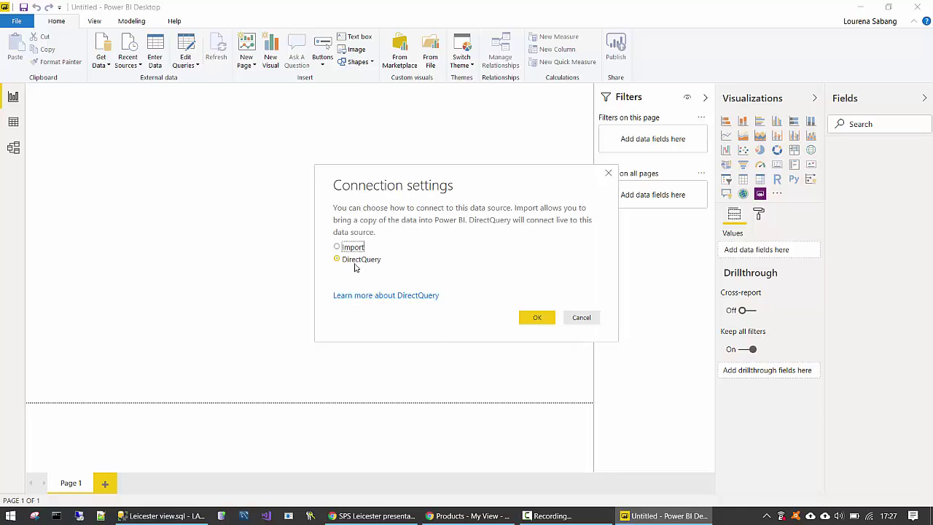
left_click(538, 320)
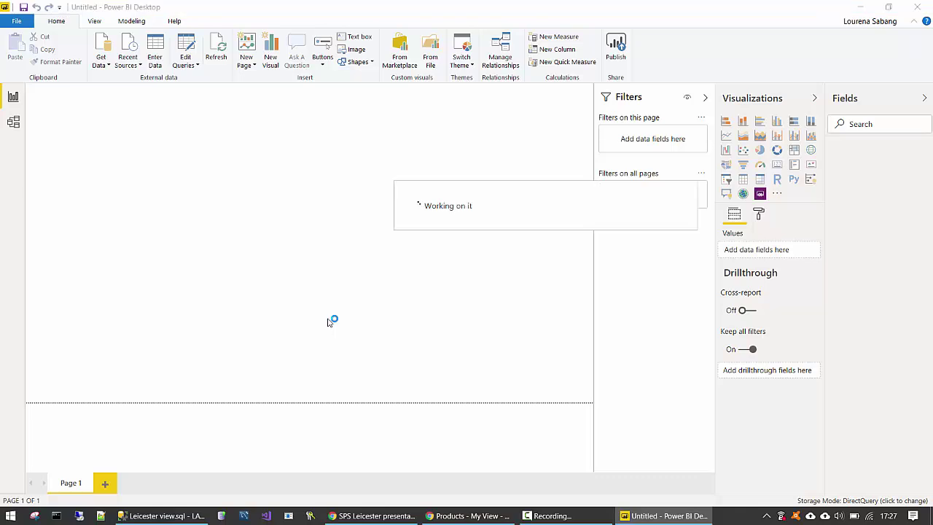
Arrange the tables in Model view with Portal_Categories between Portal_CategoryGroups and Portal_Products.
left_click(13, 124)
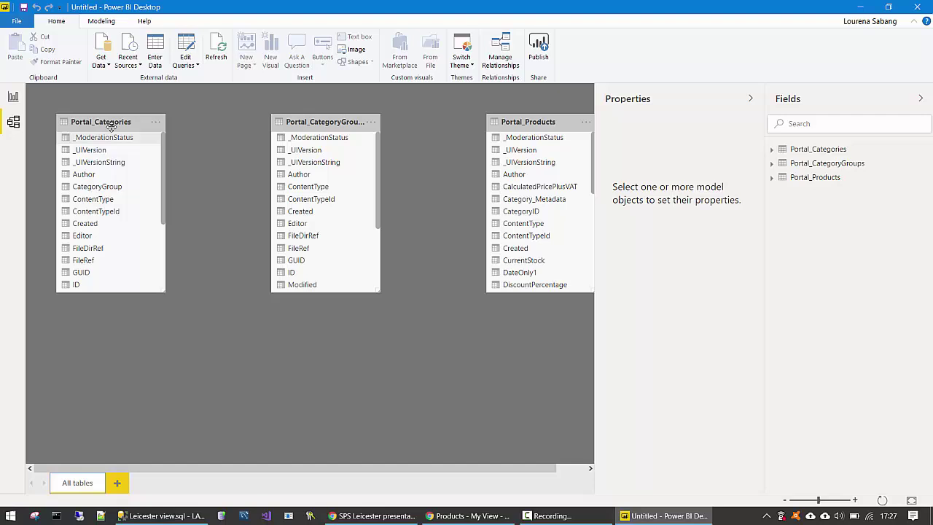
left_click_drag(109, 122, 357, 191)
left_click_drag(335, 122, 115, 123)
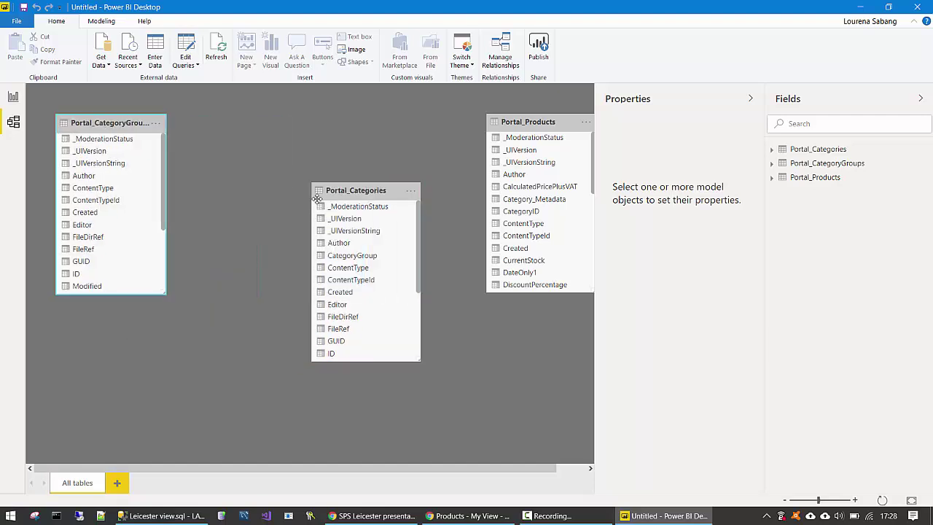
left_click_drag(315, 191, 249, 134)
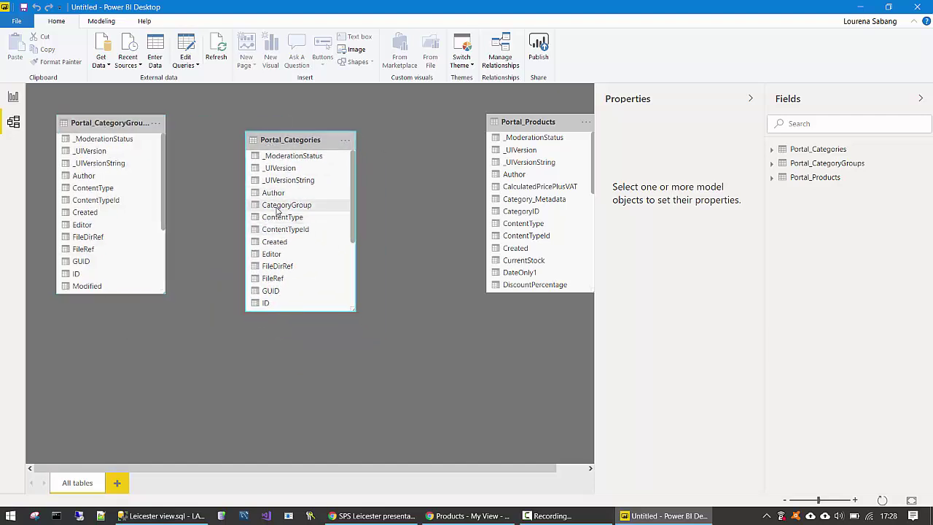
Relate Portal_Categories to Portal_CategoryGroups via CategoryGroup and to Portal_Products via CategoryID.
left_click_drag(277, 207, 78, 275)
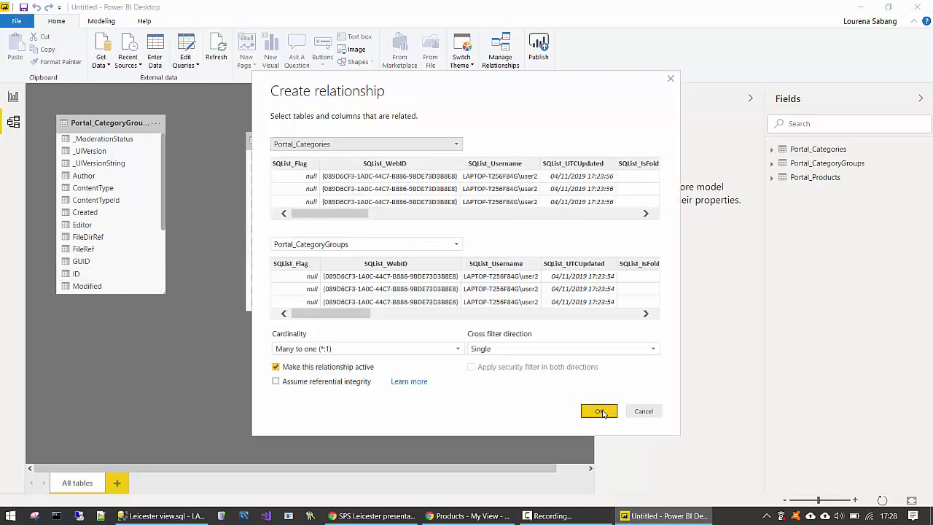
left_click(597, 411)
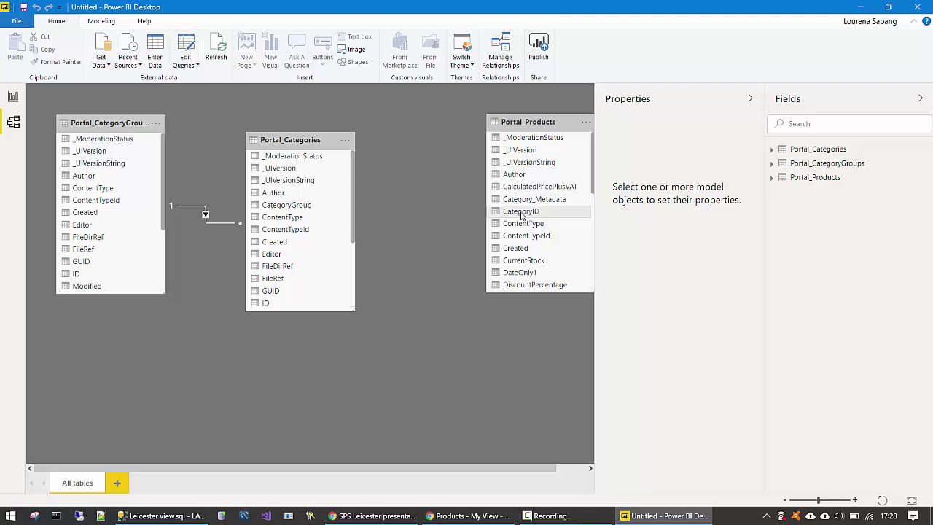
left_click_drag(520, 210, 271, 228)
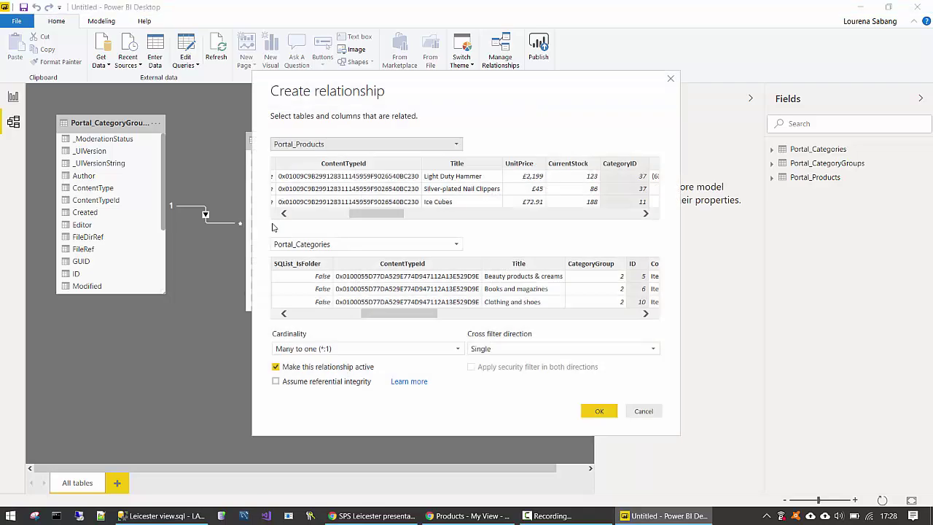
left_click(594, 412)
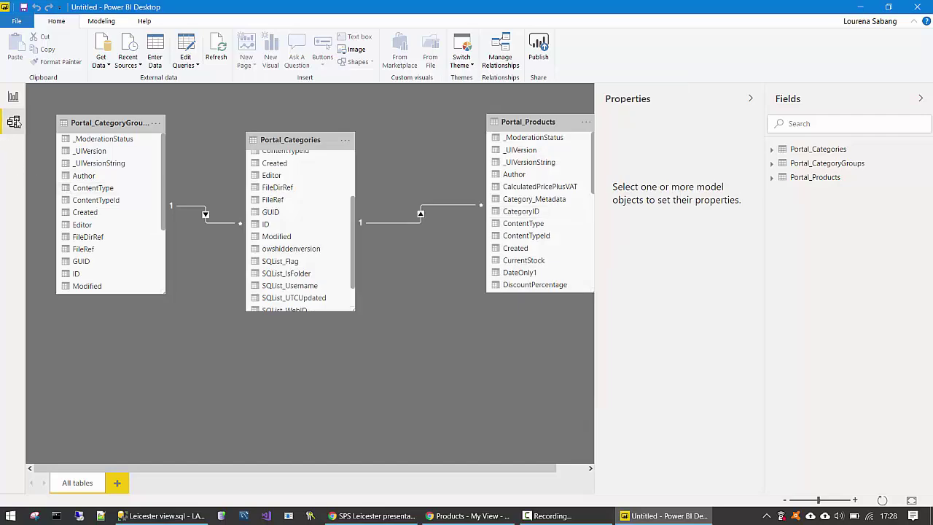
left_click(13, 98)
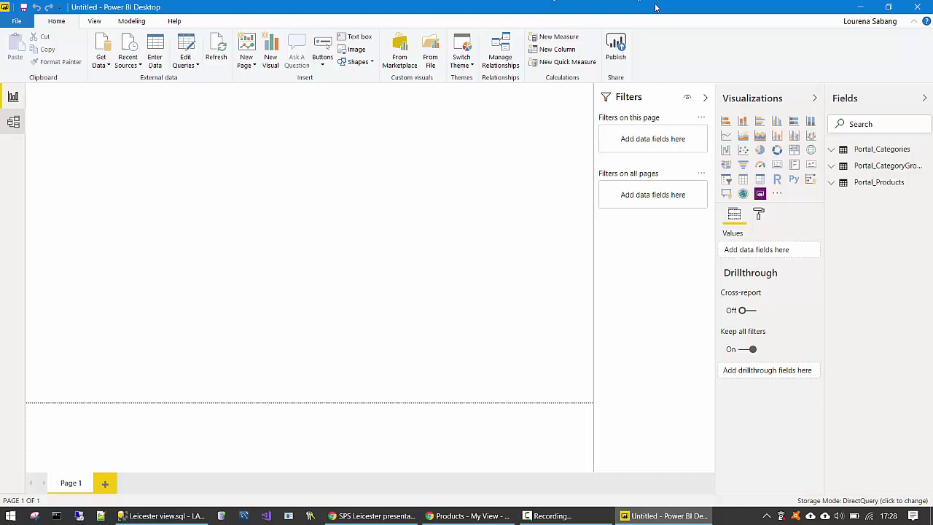
Add a large clustered column chart with Portal_CategoryGroups Title on the axis.
left_click(776, 120)
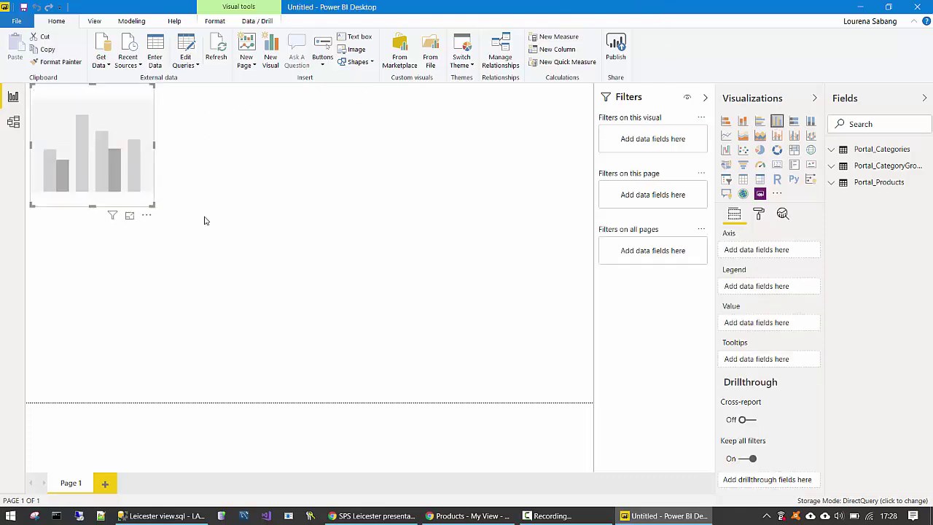
left_click_drag(153, 205, 570, 380)
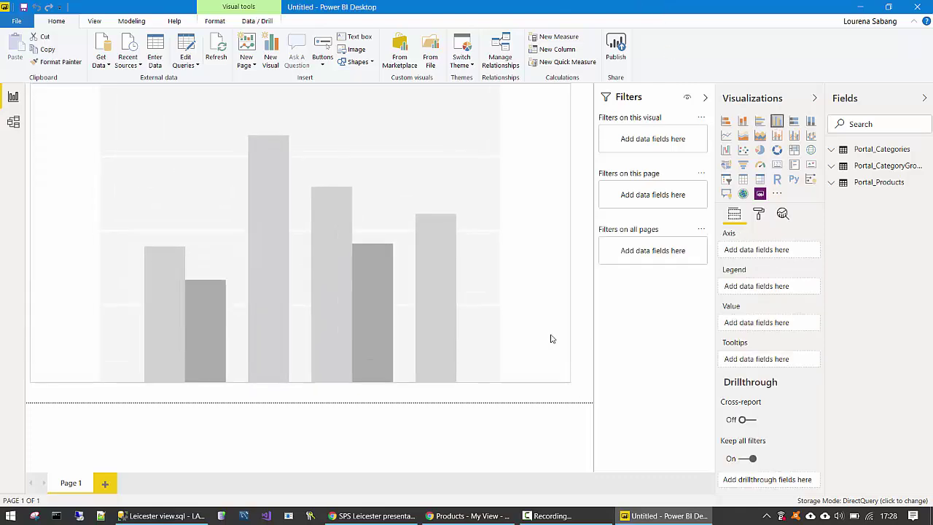
left_click(833, 167)
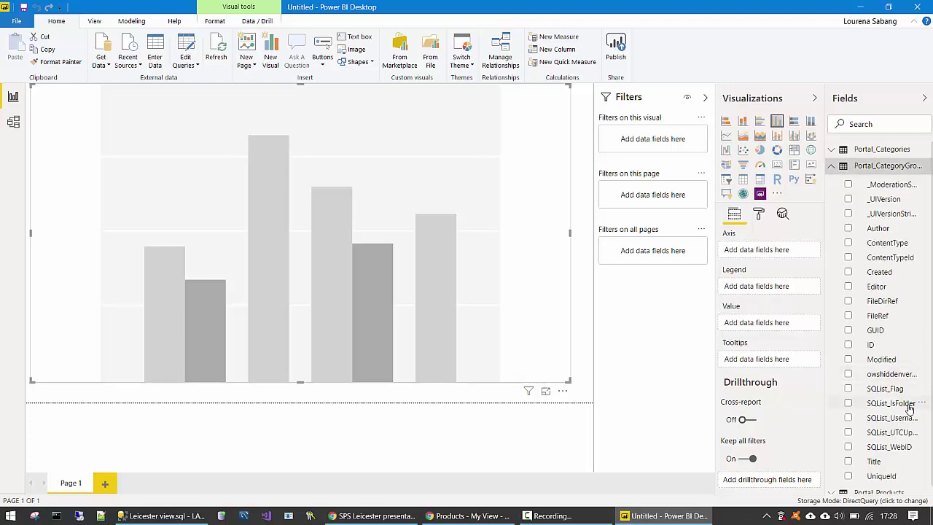
left_click(848, 455)
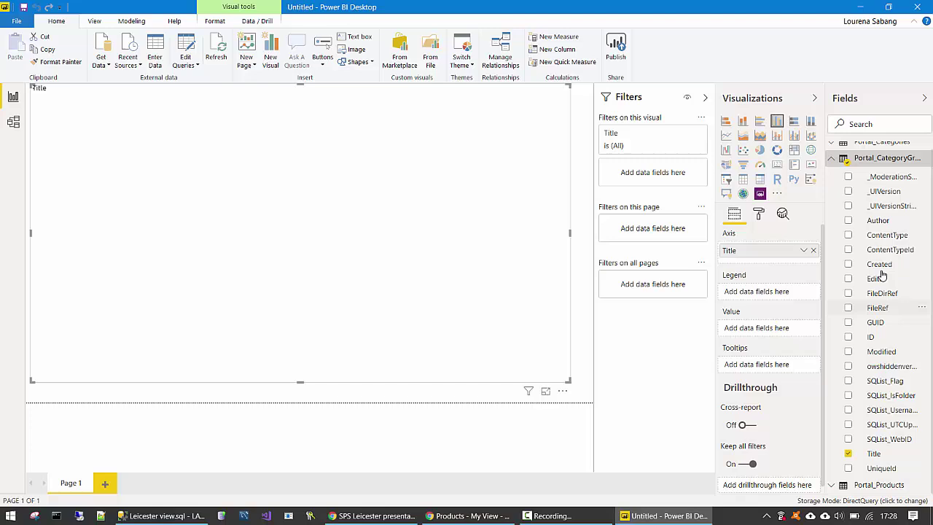
left_click(830, 159)
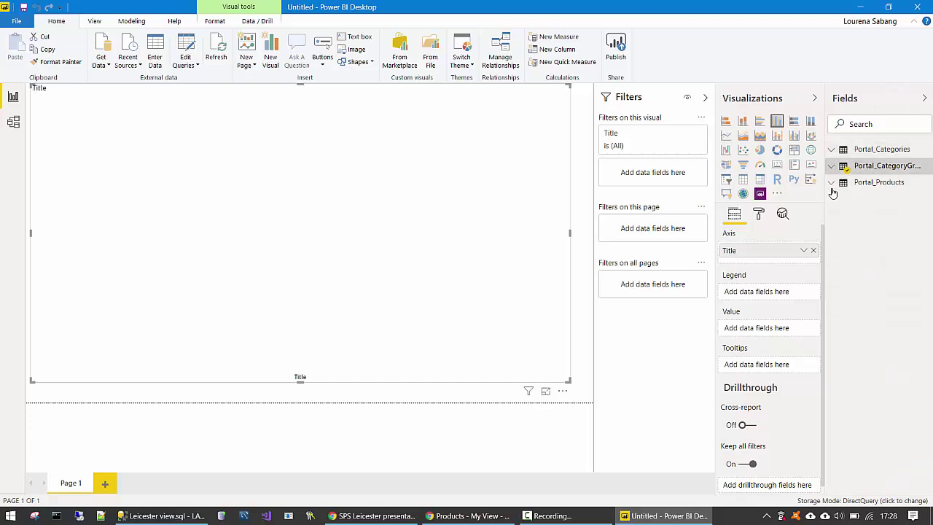
Add Portal_Products CurrentStock and UnitPrice as the chart's values, then return to the SharePoint Products list.
left_click(831, 183)
scroll(884, 364, "down", 4)
scroll(882, 360, "up", 3)
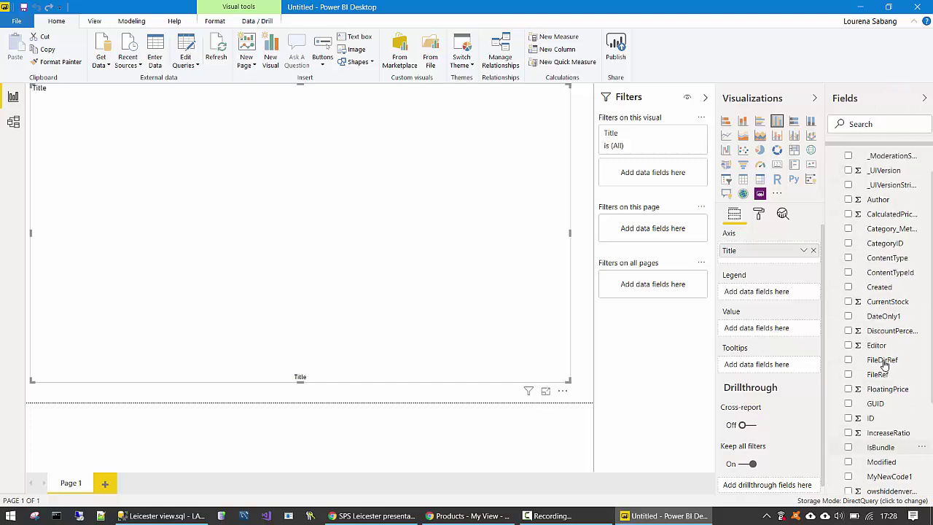
left_click(848, 333)
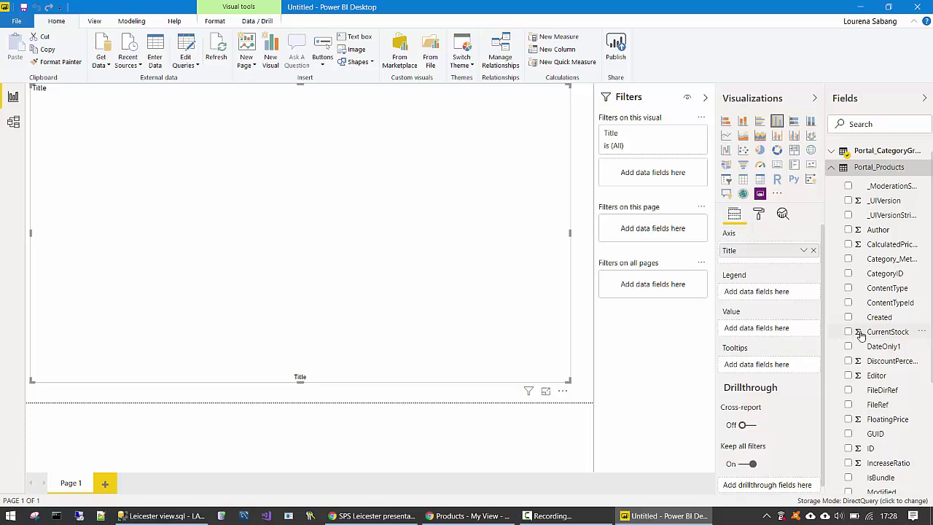
scroll(885, 350, "down", 3)
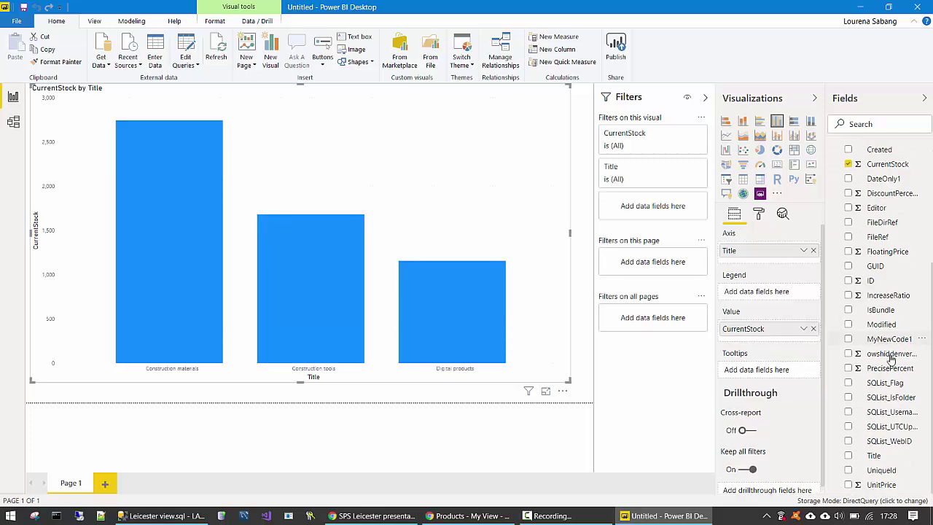
left_click(848, 484)
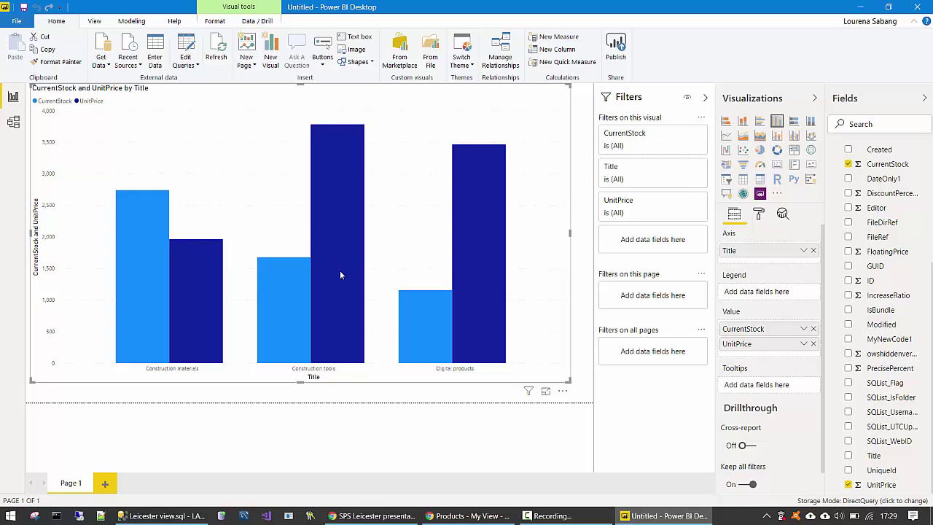
mouse_move(340, 275)
key("alt+Tab")
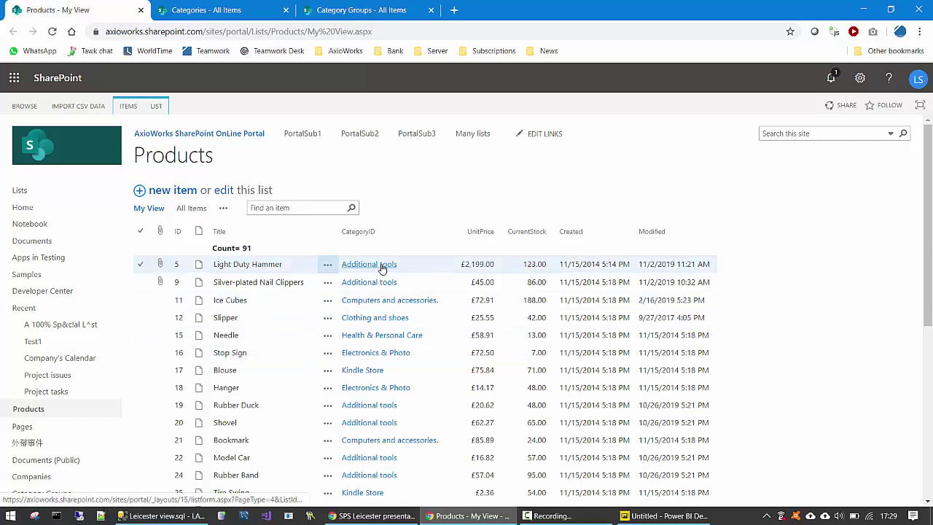
Edit the Light Duty Hammer item, deleting the leading 2 so UnitPrice becomes 199.00, and save.
left_click(233, 13)
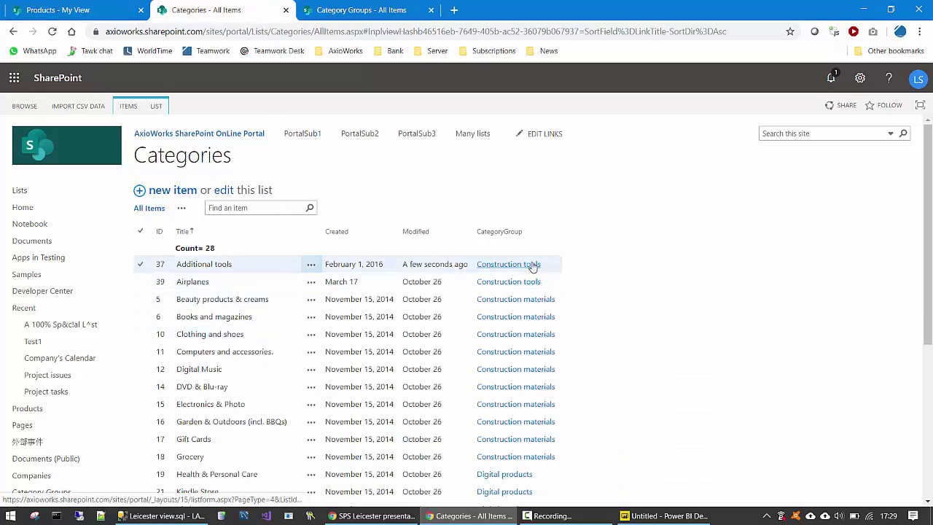
left_click(58, 10)
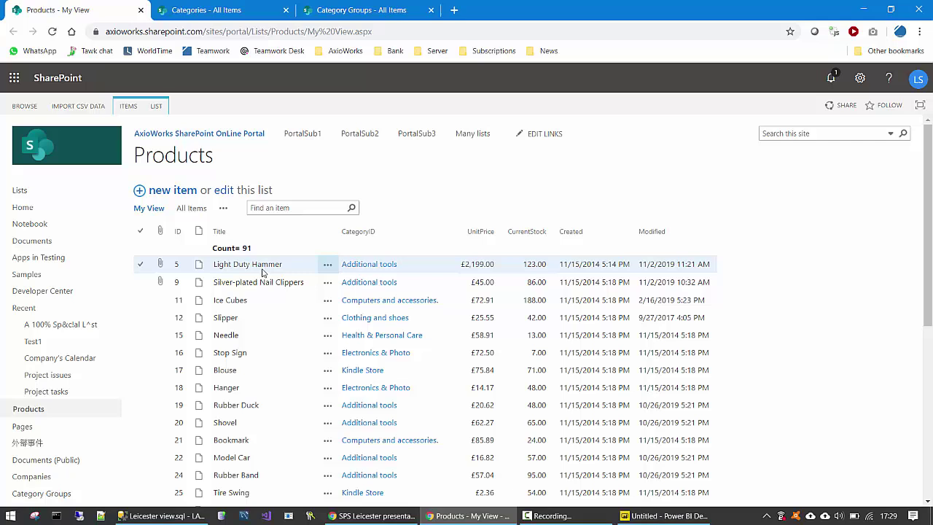
left_click(329, 268)
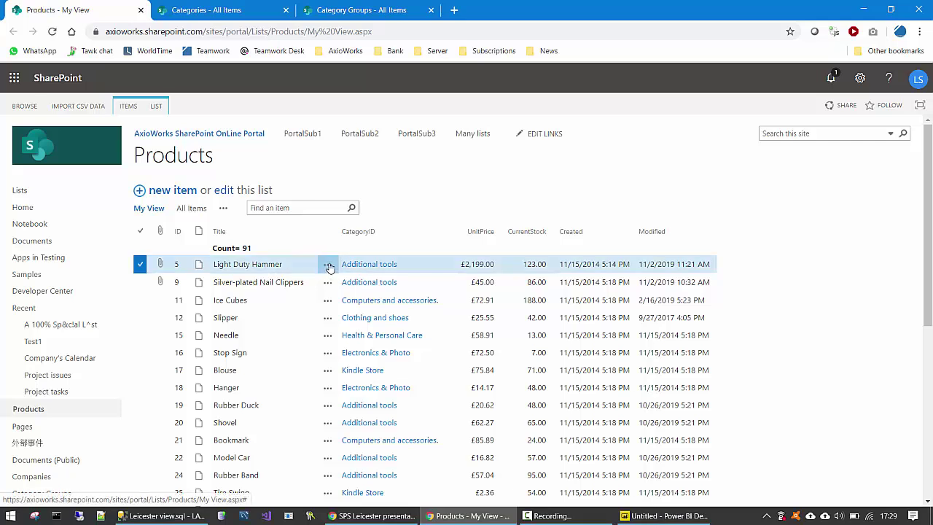
left_click(328, 268)
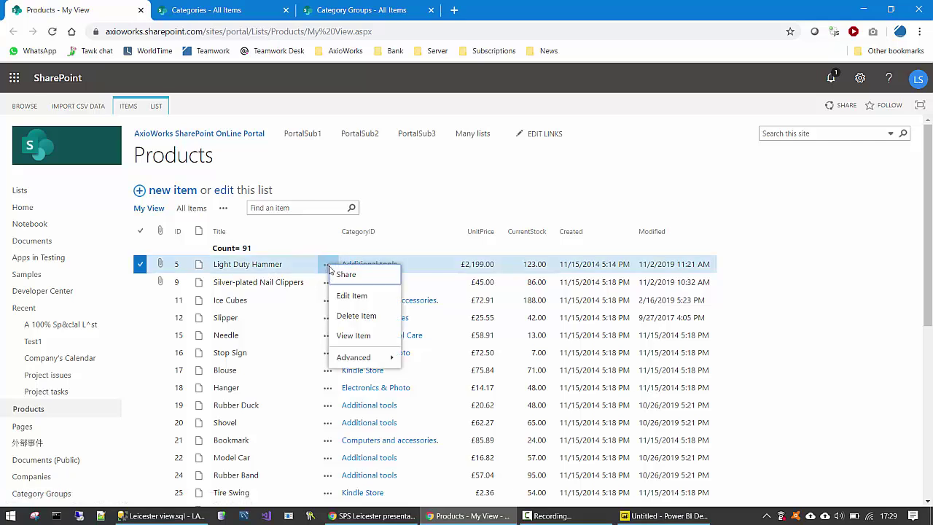
left_click(352, 295)
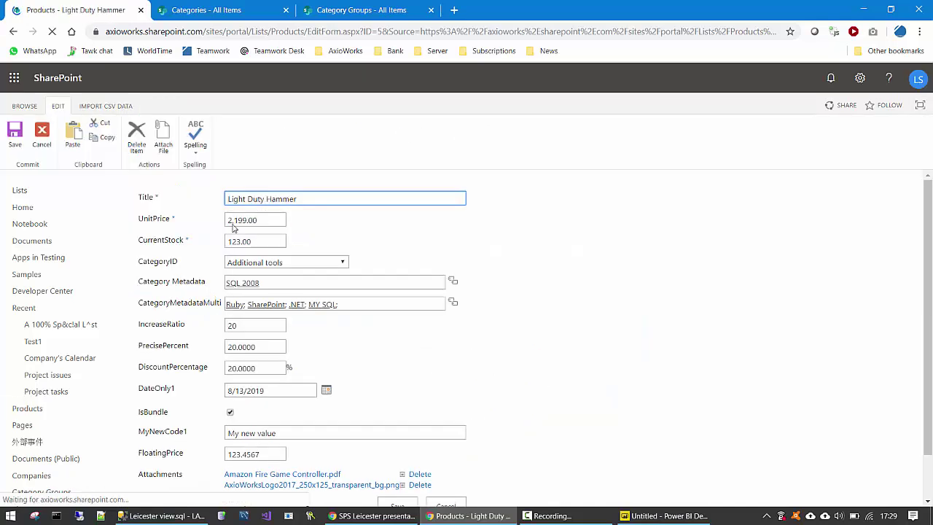
left_click_drag(232, 220, 189, 220)
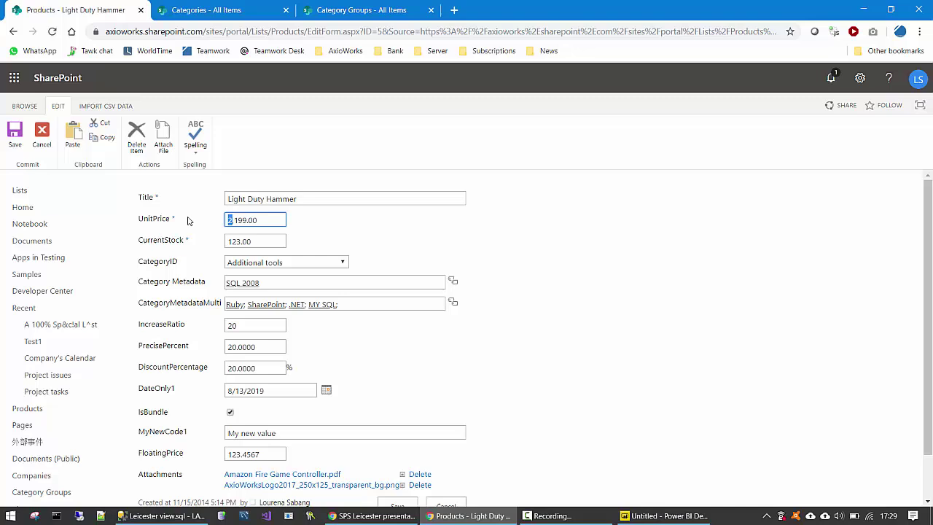
key("Delete")
key("Delete")
scroll(416, 485, "down", 2)
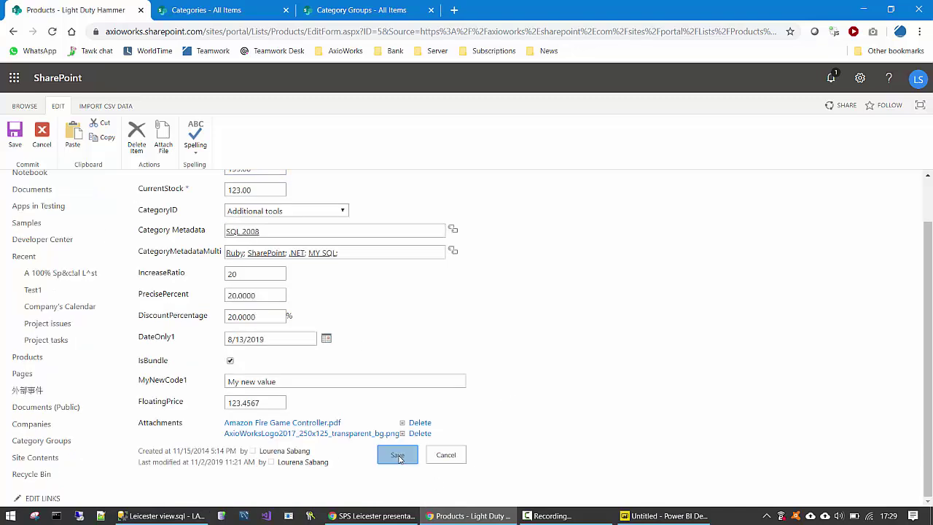
left_click(270, 429)
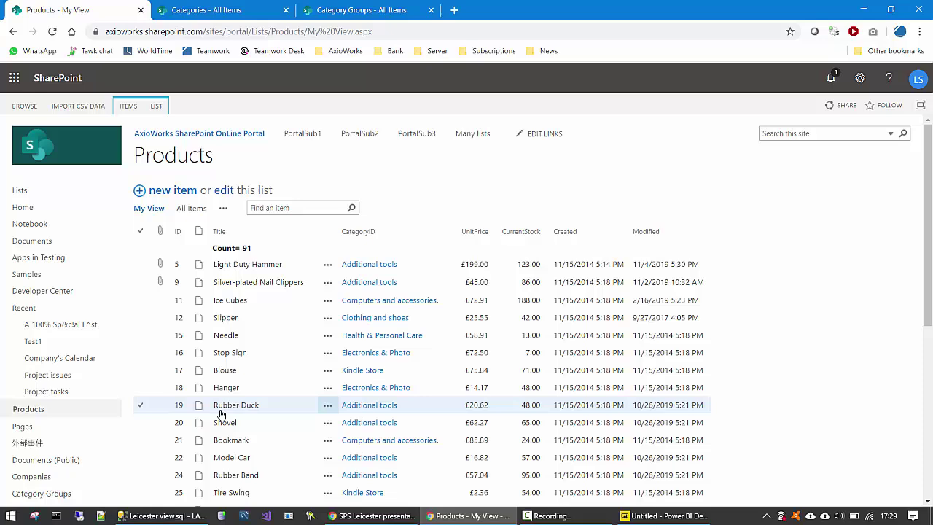
Refresh the Power BI report so Construction tools' UnitPrice drops to £1,787.2.
left_click(665, 515)
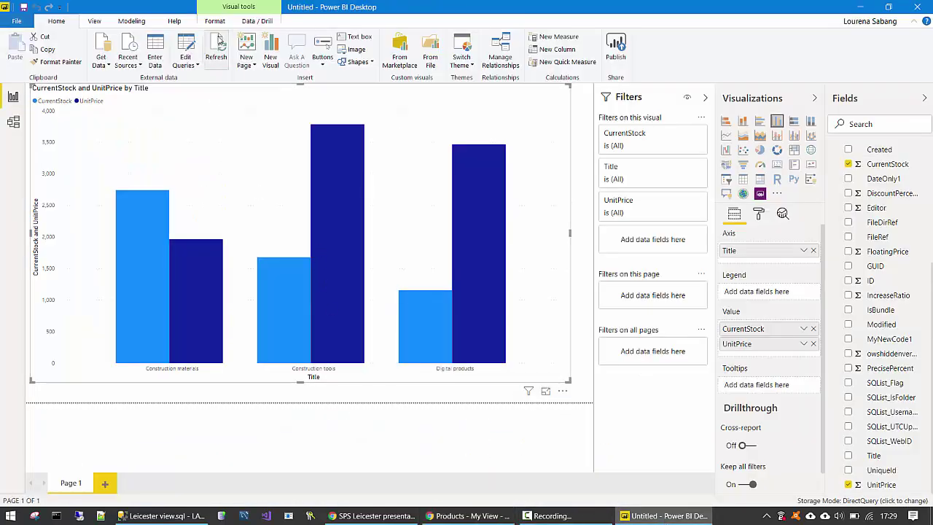
left_click(216, 49)
mouse_move(345, 337)
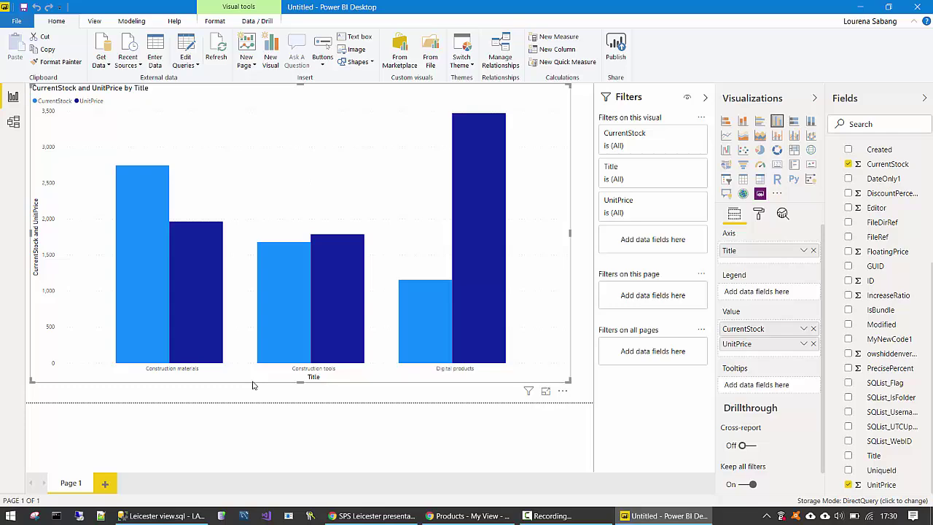
In SSMS, select and execute the TotalsByGroup view definition.
left_click(162, 515)
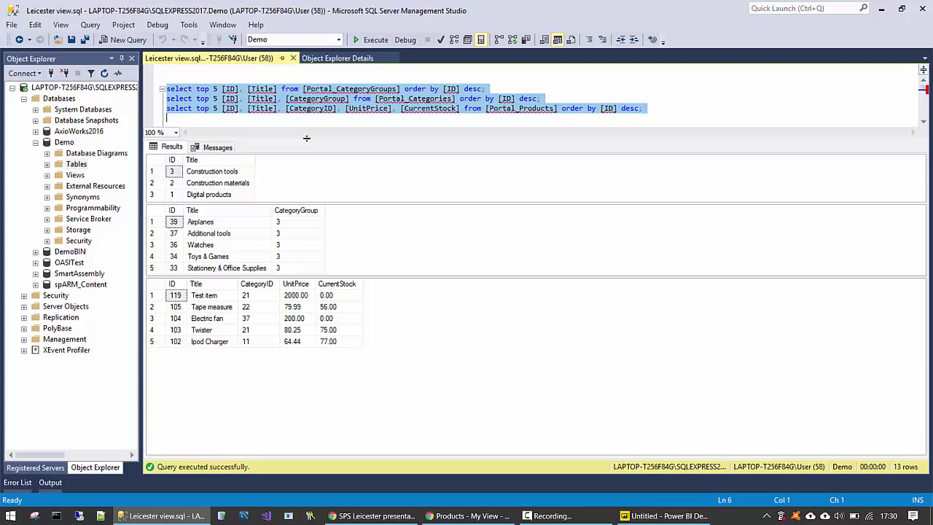
left_click_drag(314, 138, 300, 230)
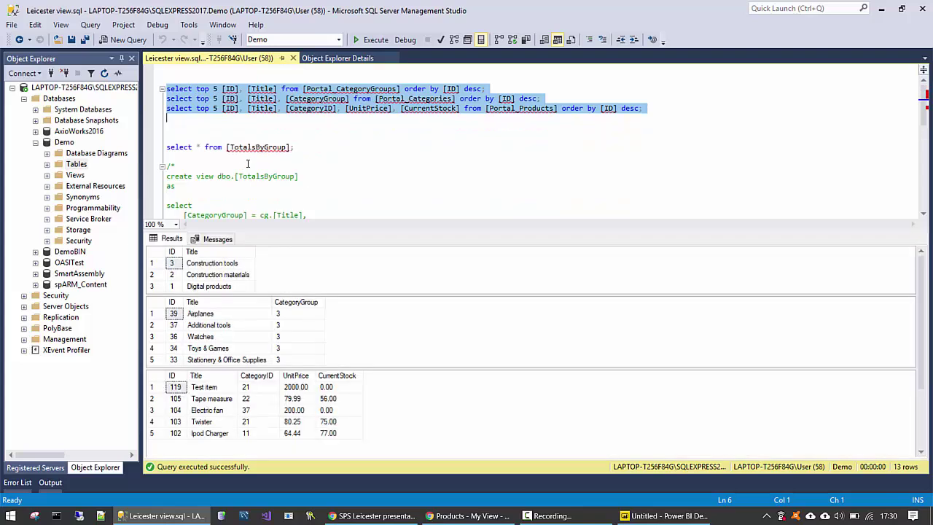
left_click(166, 176)
scroll(306, 183, "down", 6)
left_click(219, 208, "shift")
scroll(299, 98, "up", 3)
key("F5")
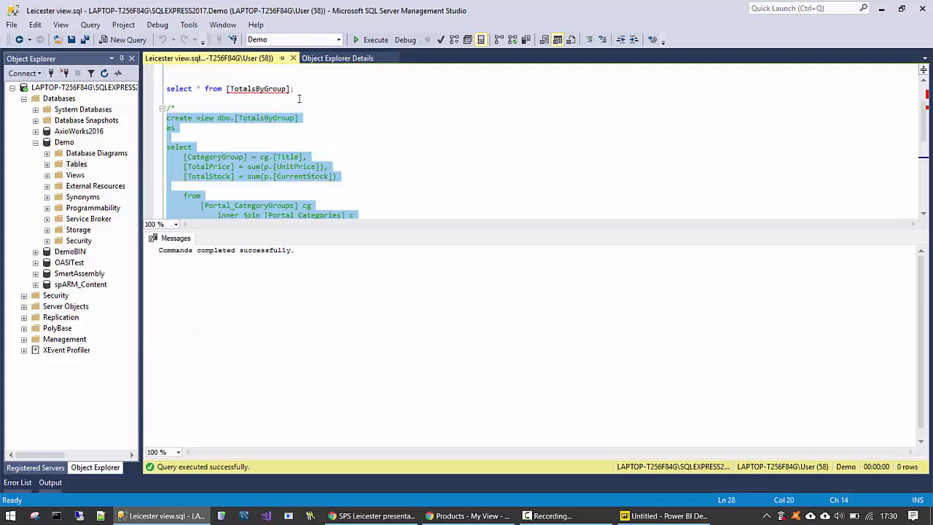
Query TotalsByGroup to confirm Construction tools' total price of 1787.20.
left_click_drag(299, 99, 164, 82)
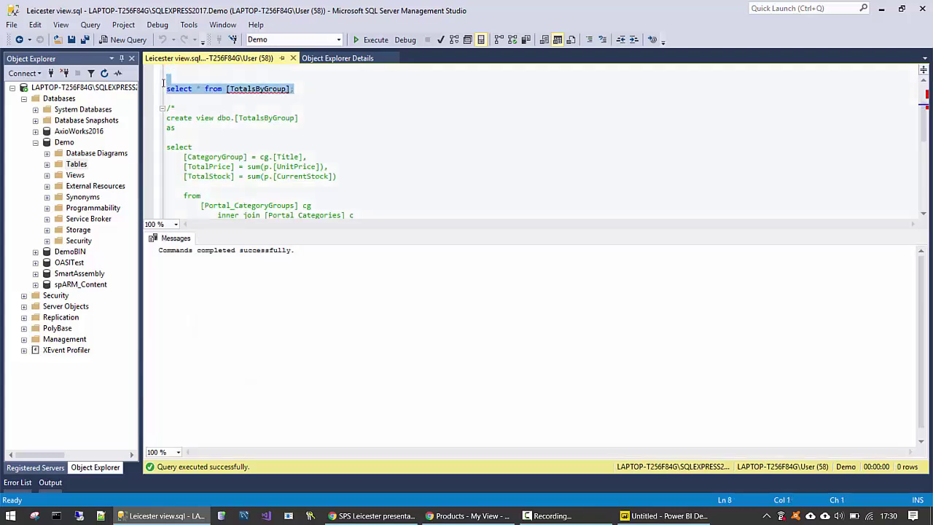
key("F5")
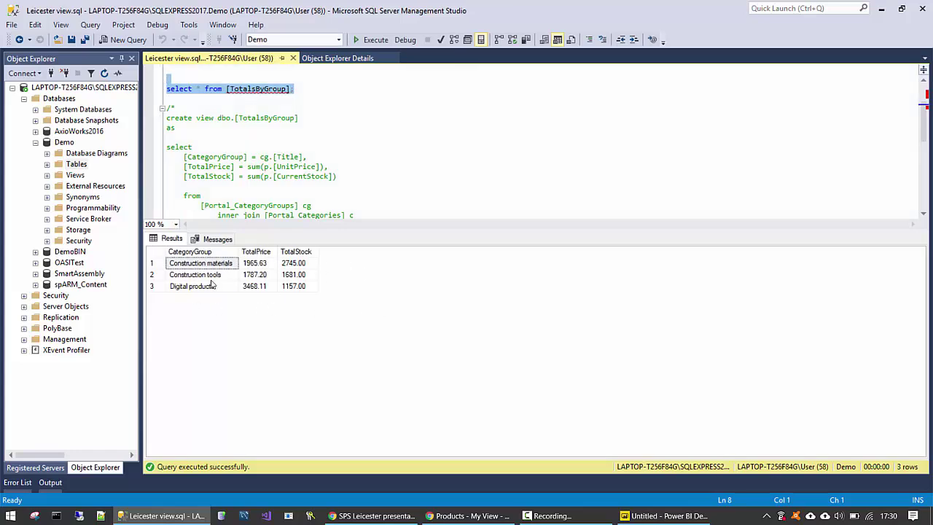
left_click(665, 515)
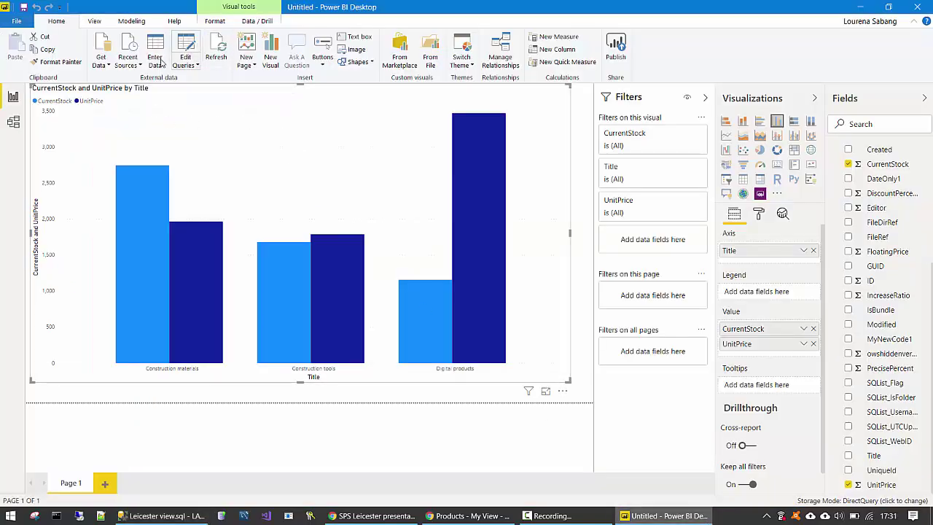
In Power Query Editor, delete the Portal_Categories and Portal_CategoryGroups queries.
left_click(186, 57)
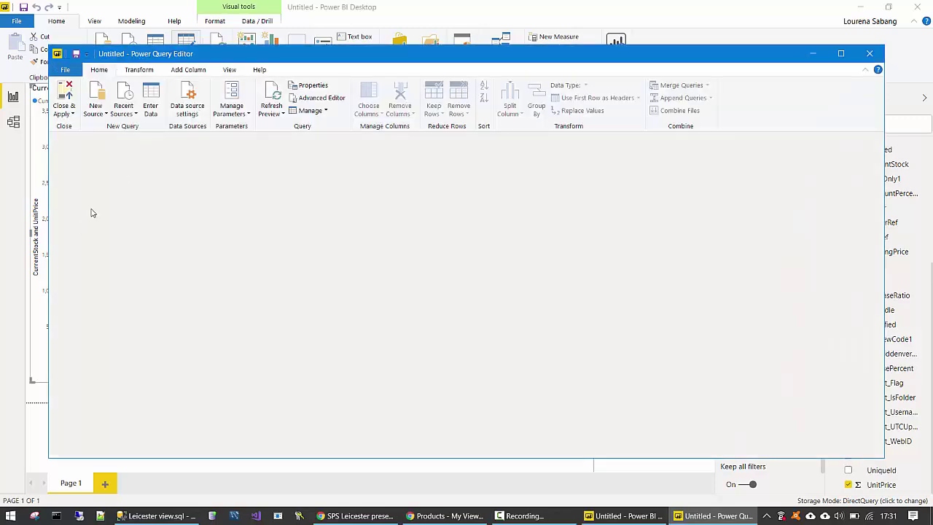
right_click(88, 164)
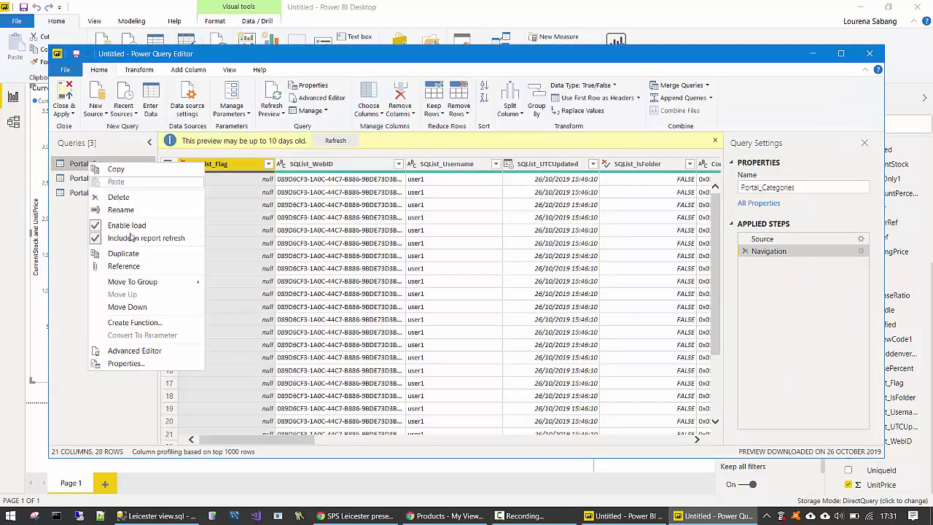
left_click(118, 196)
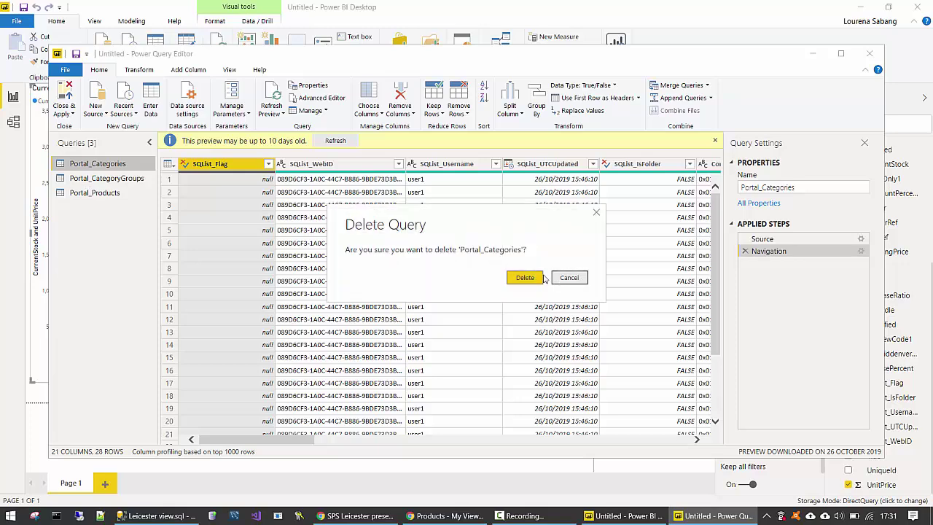
key("Escape")
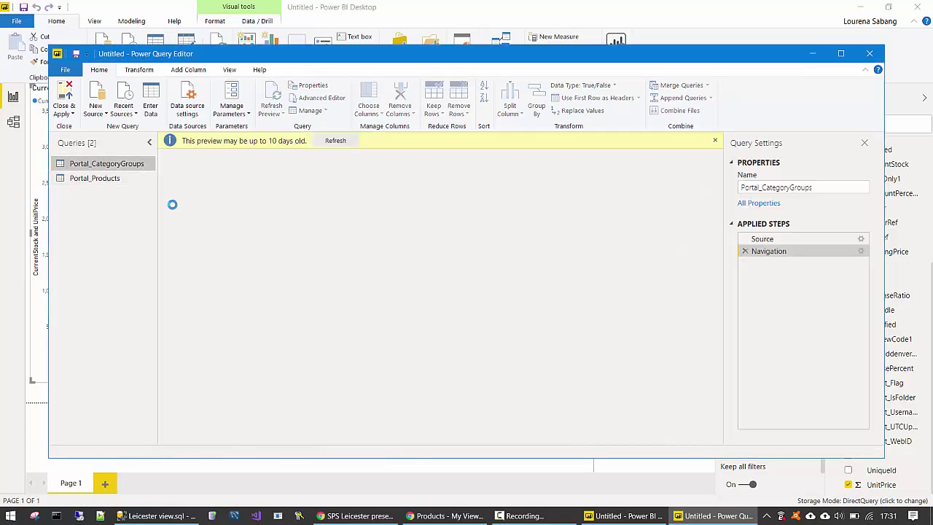
right_click(94, 166)
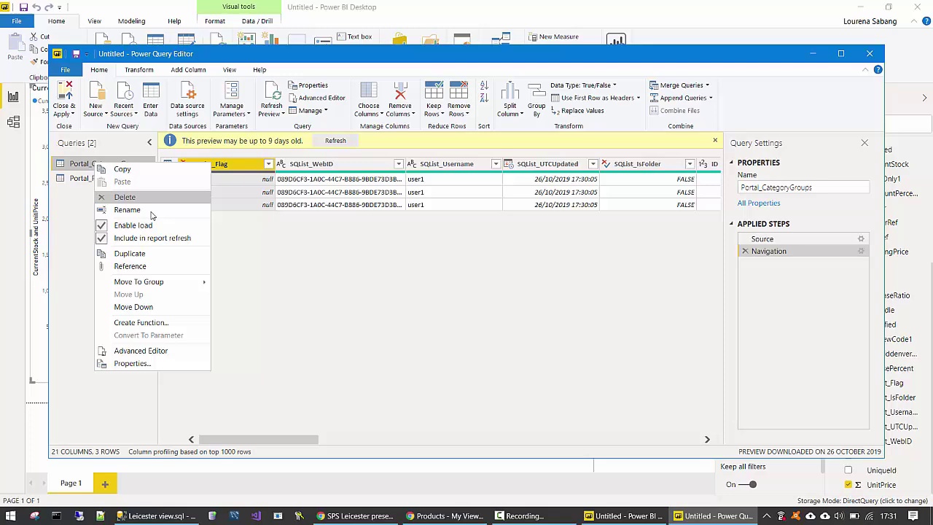
left_click(117, 196)
left_click(523, 277)
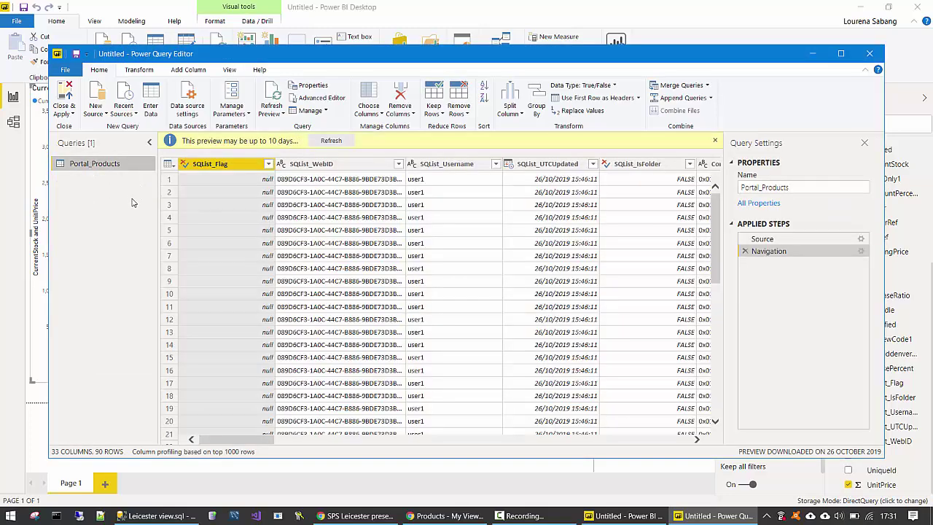
Delete the Portal_Products query, then close the editor and apply the changes.
right_click(126, 165)
left_click(156, 200)
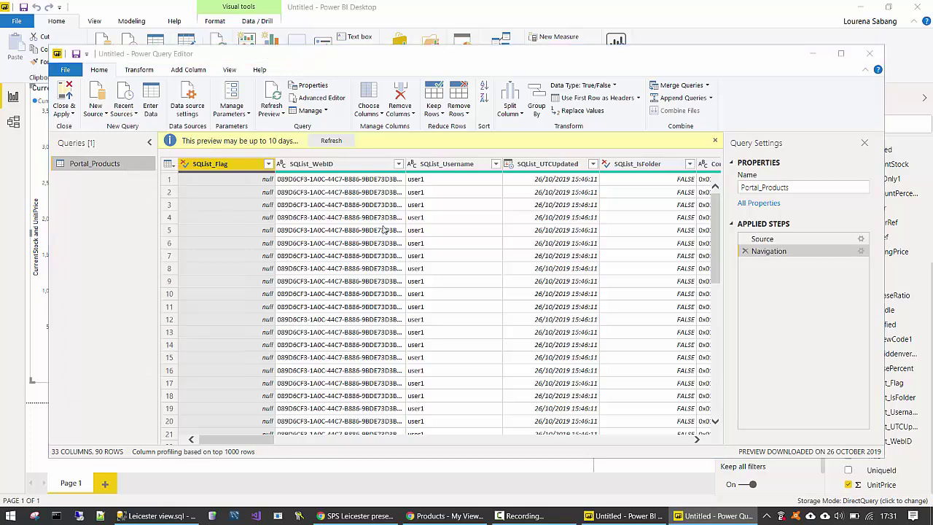
left_click(525, 278)
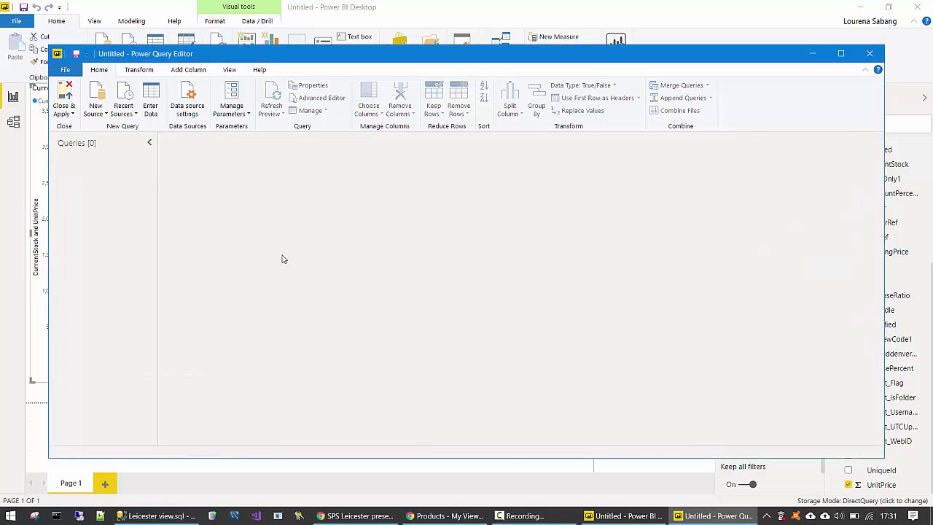
left_click(870, 54)
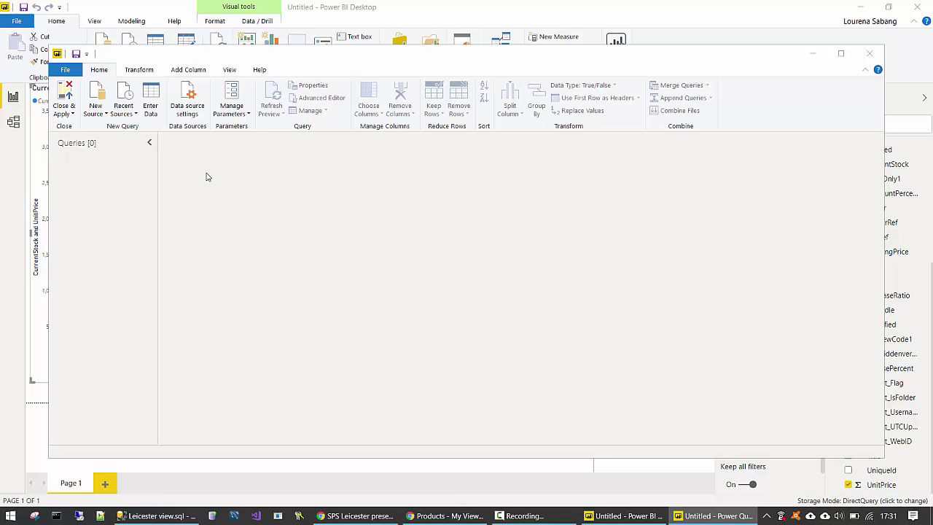
left_click(480, 280)
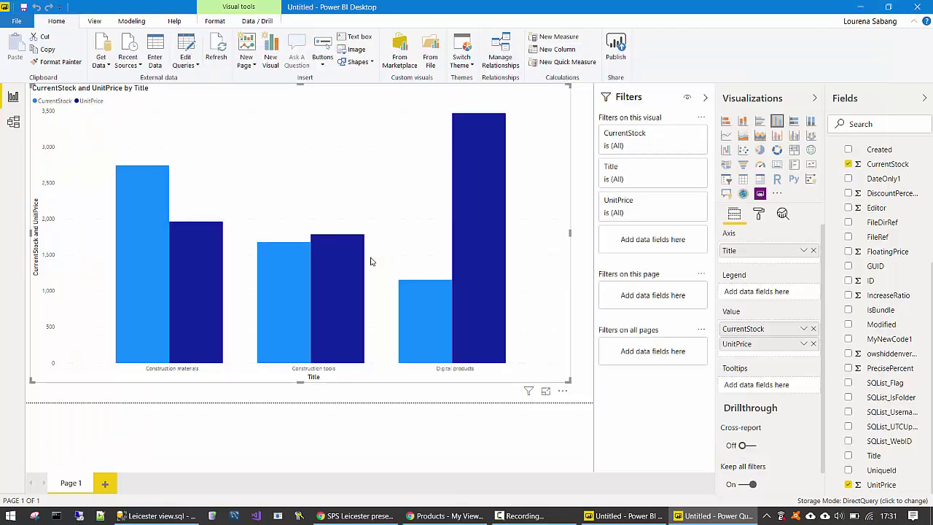
Load the TotalsByGroup view from the recent Demo database via DirectQuery and delete the broken chart.
left_click(130, 61)
left_click(125, 110)
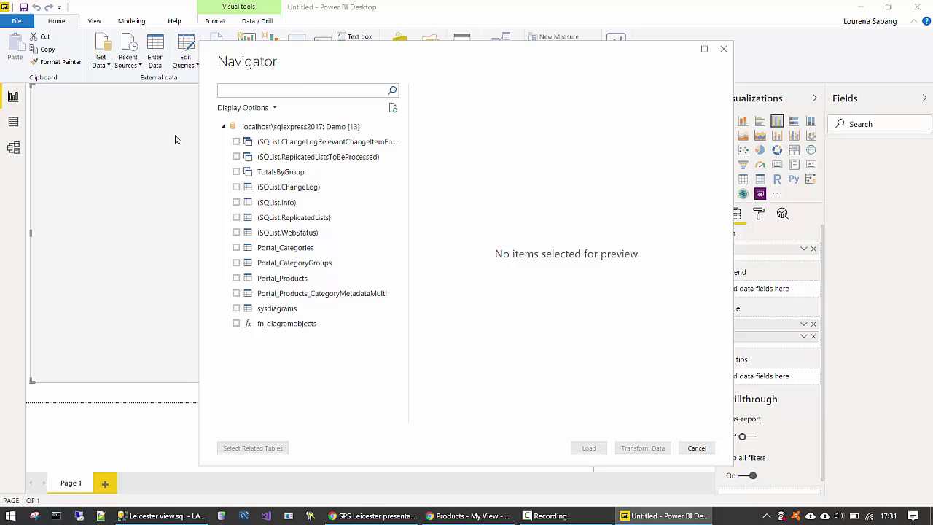
left_click(236, 172)
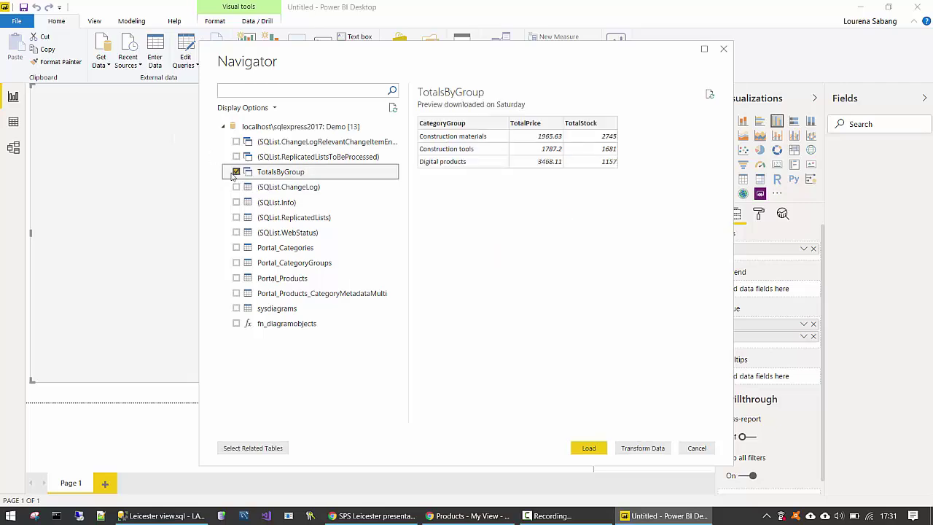
left_click(588, 448)
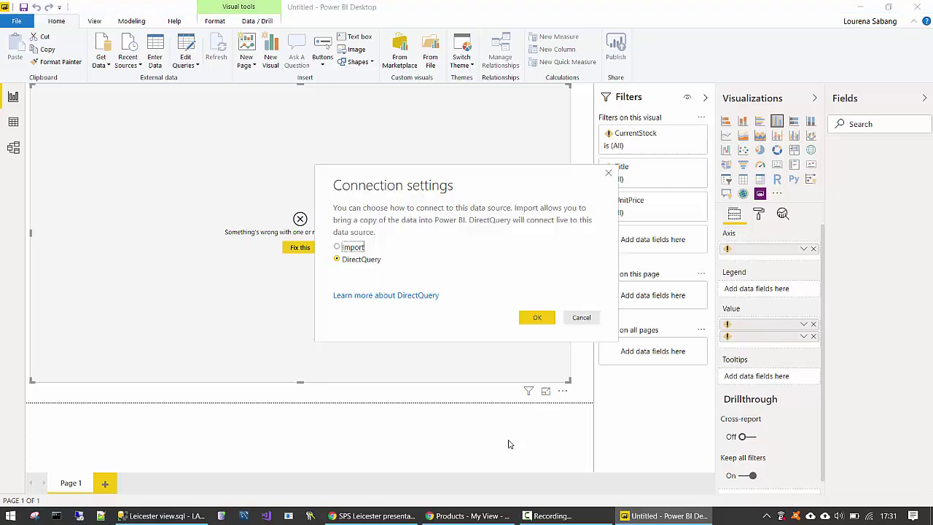
left_click(537, 317)
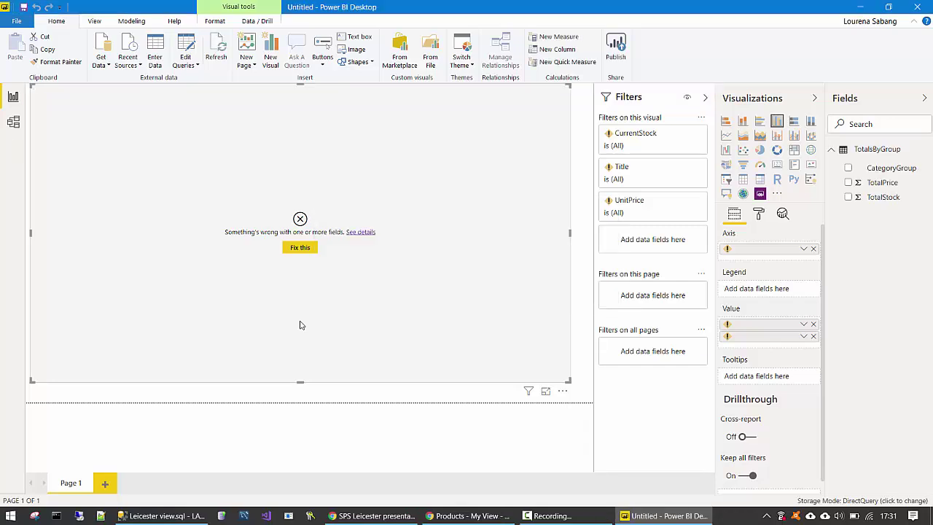
key("Delete")
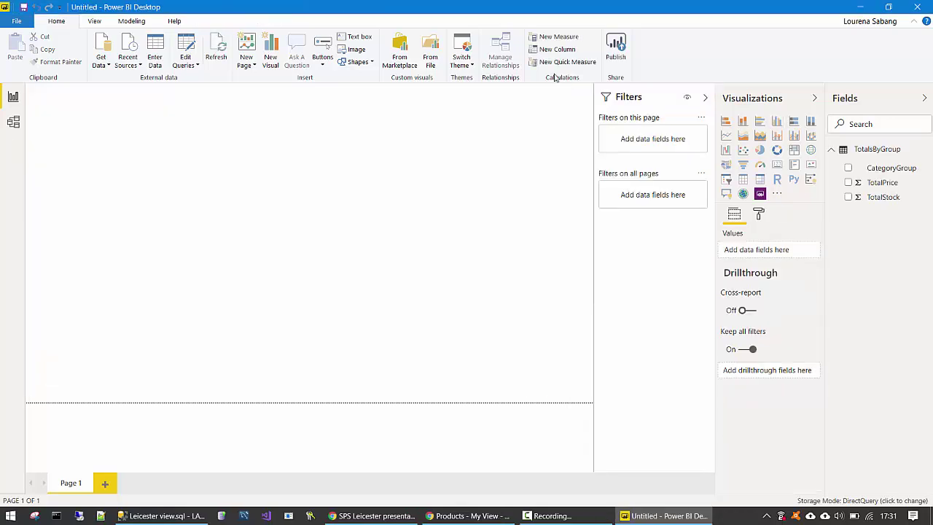
Add a clustered column chart of TotalPrice and TotalStock by CategoryGroup and enlarge it across the page.
left_click(776, 124)
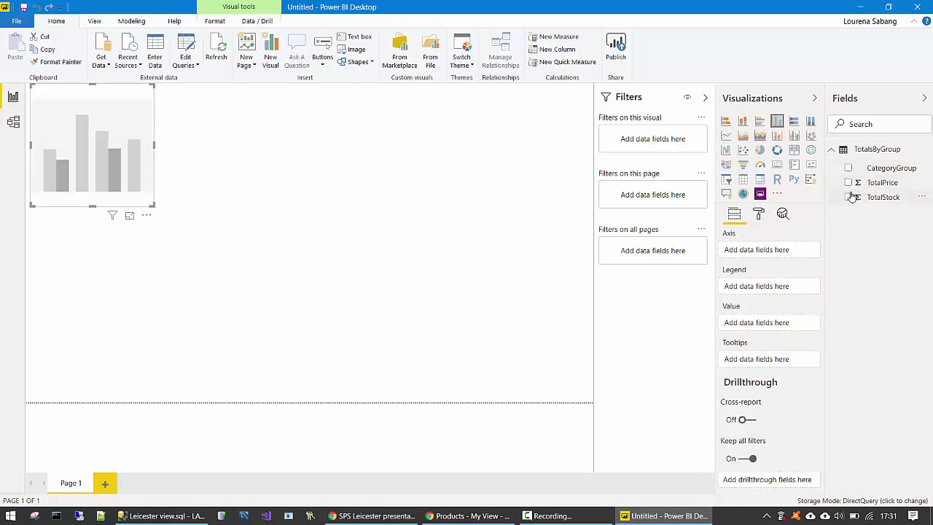
left_click(848, 167)
left_click(849, 183)
left_click(848, 197)
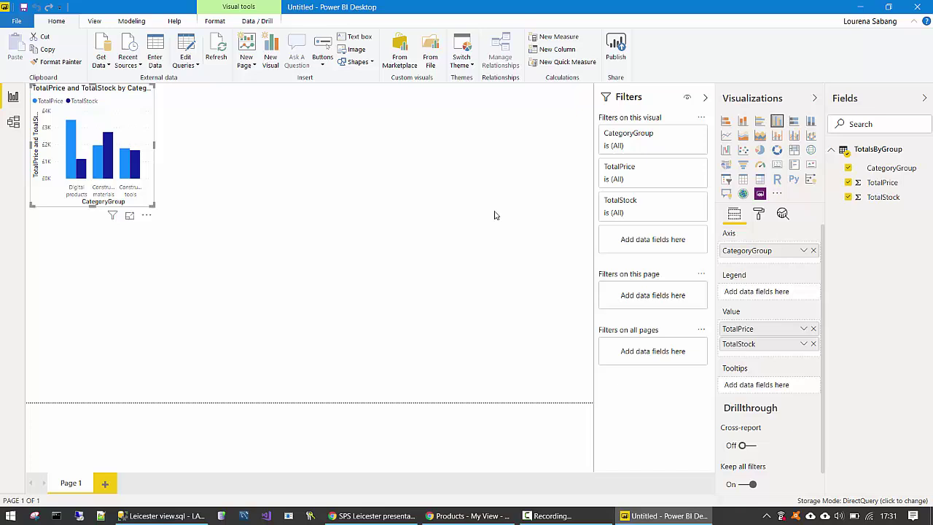
left_click_drag(151, 206, 573, 384)
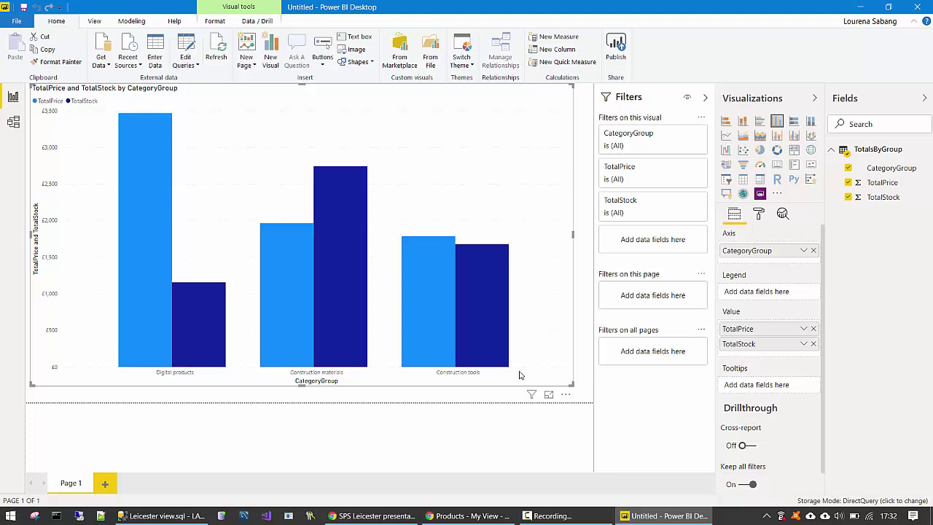
Show the Demo database tables and row counts in SSMS's Object Explorer Details.
left_click(157, 515)
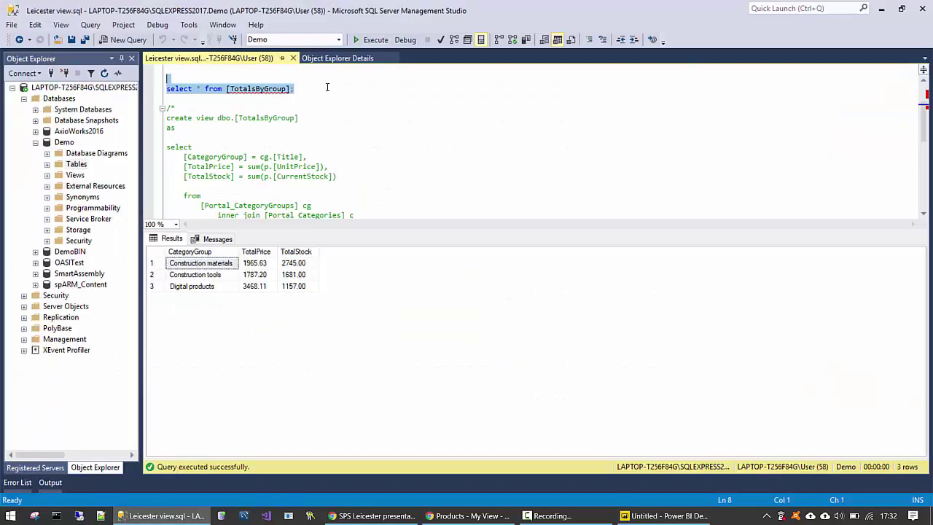
left_click(337, 58)
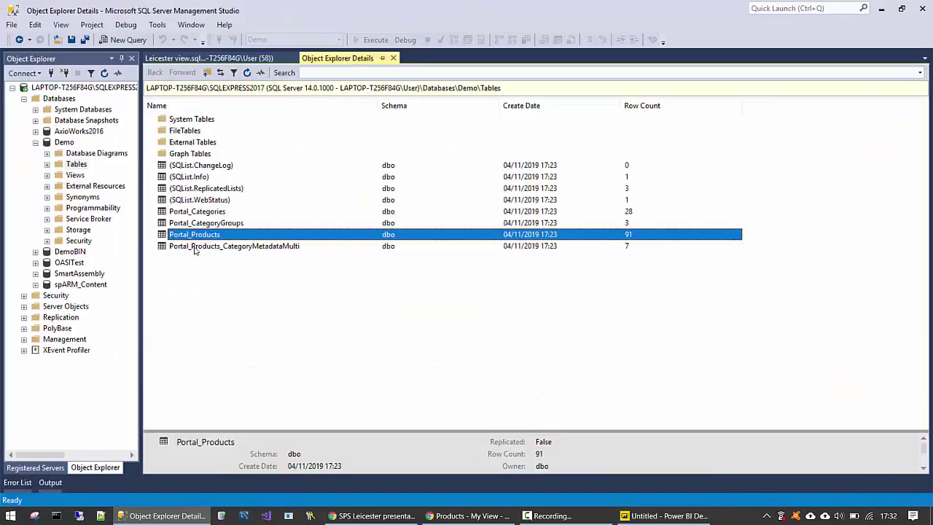